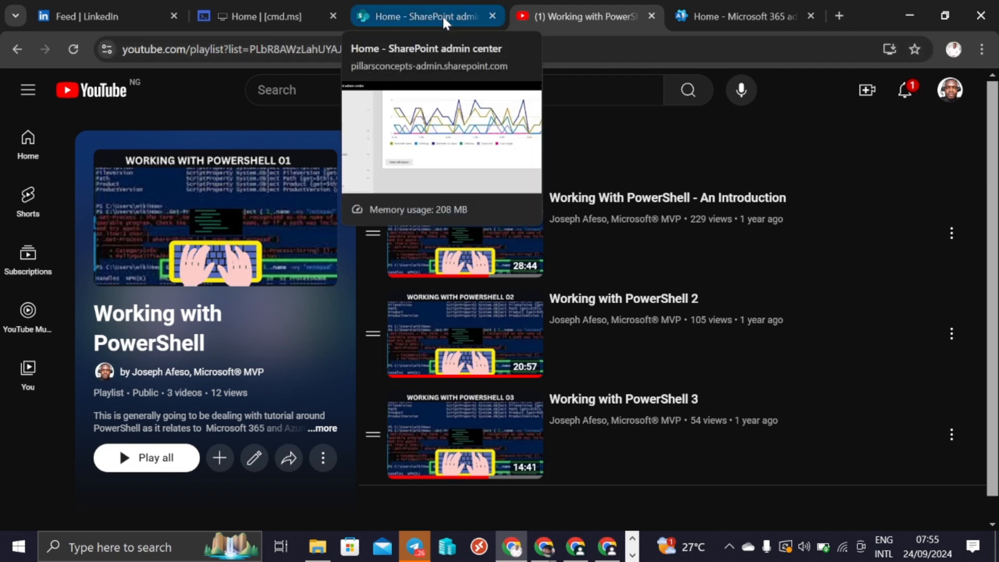
Switch to the SharePoint admin center and open the list of active sites.
{"action": "left_click", "coordinate": [430, 7]}
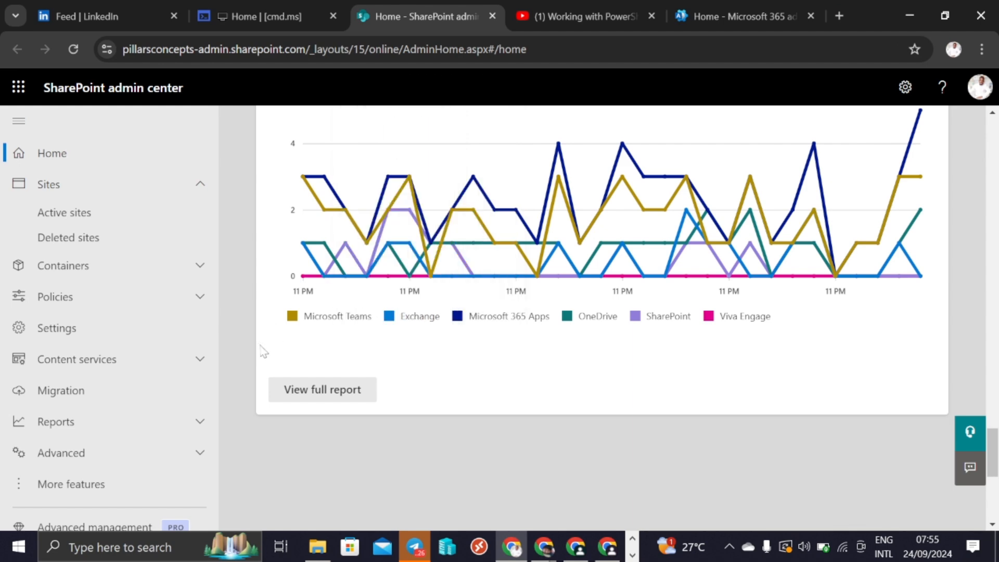
{"action": "scroll", "coordinate": [248, 327], "scroll_direction": "up", "scroll_amount": 6}
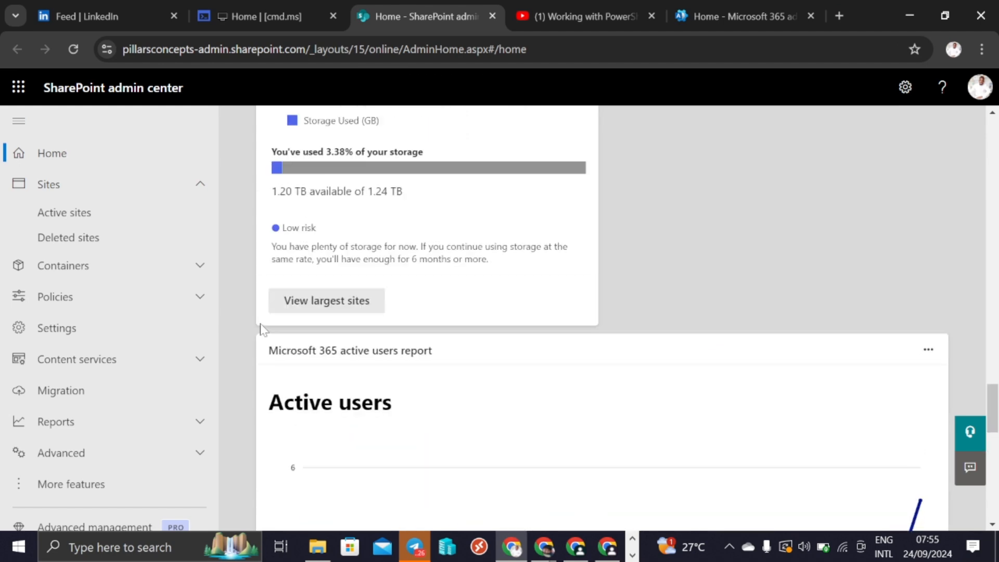
{"action": "scroll", "coordinate": [239, 281], "scroll_direction": "up", "scroll_amount": 5}
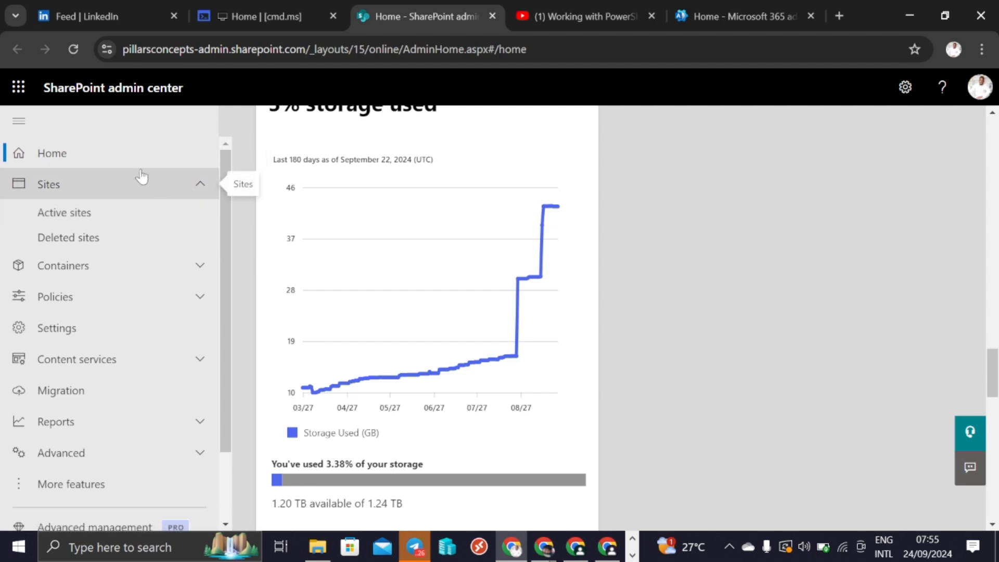
{"action": "left_click", "coordinate": [70, 187]}
{"action": "left_click", "coordinate": [69, 187]}
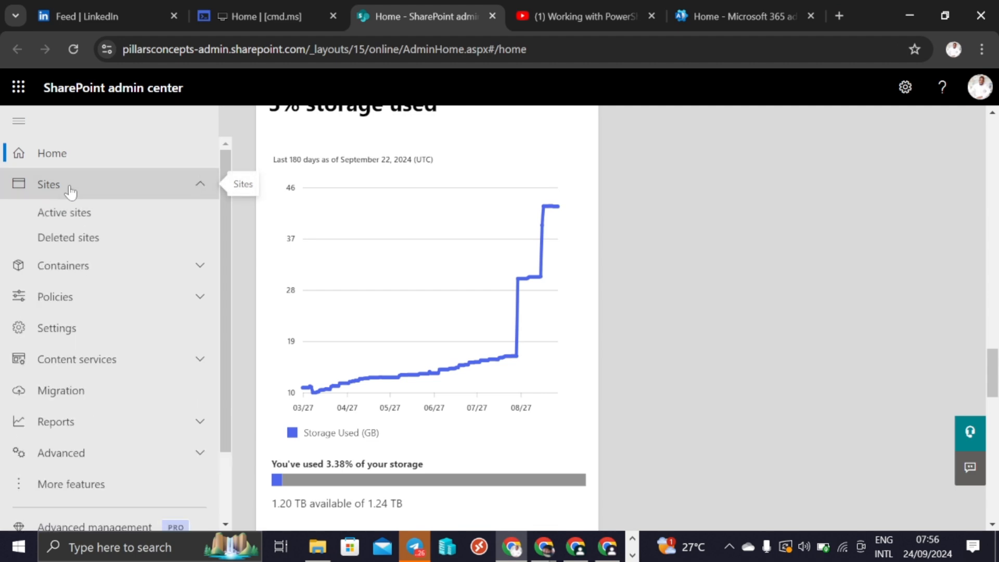
{"action": "left_click", "coordinate": [120, 222]}
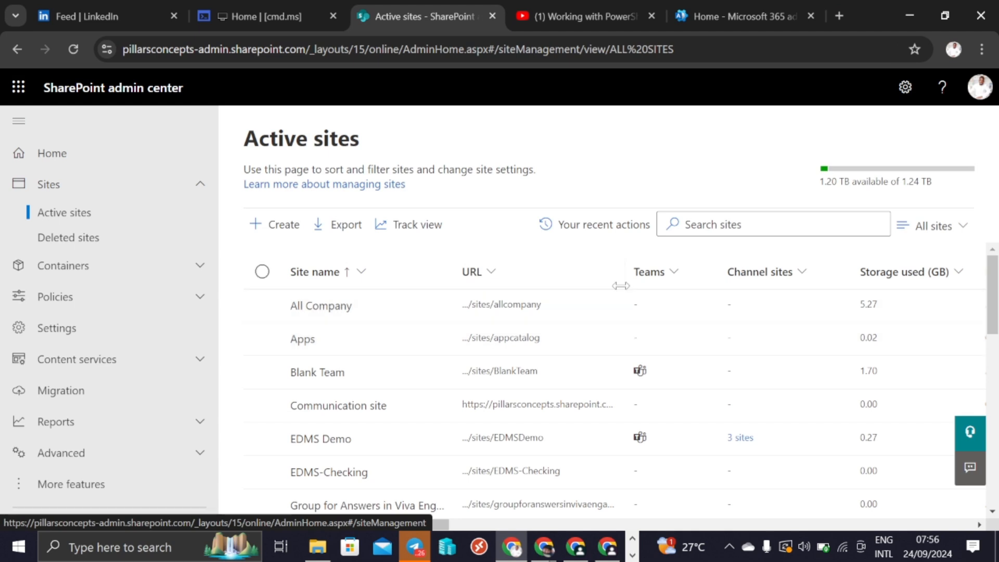
Look over the active sites and start creating a new site.
{"action": "scroll", "coordinate": [640, 364], "scroll_direction": "down", "scroll_amount": 7}
{"action": "scroll", "coordinate": [604, 468], "scroll_direction": "up", "scroll_amount": 6}
{"action": "scroll", "coordinate": [605, 443], "scroll_direction": "up", "scroll_amount": 2}
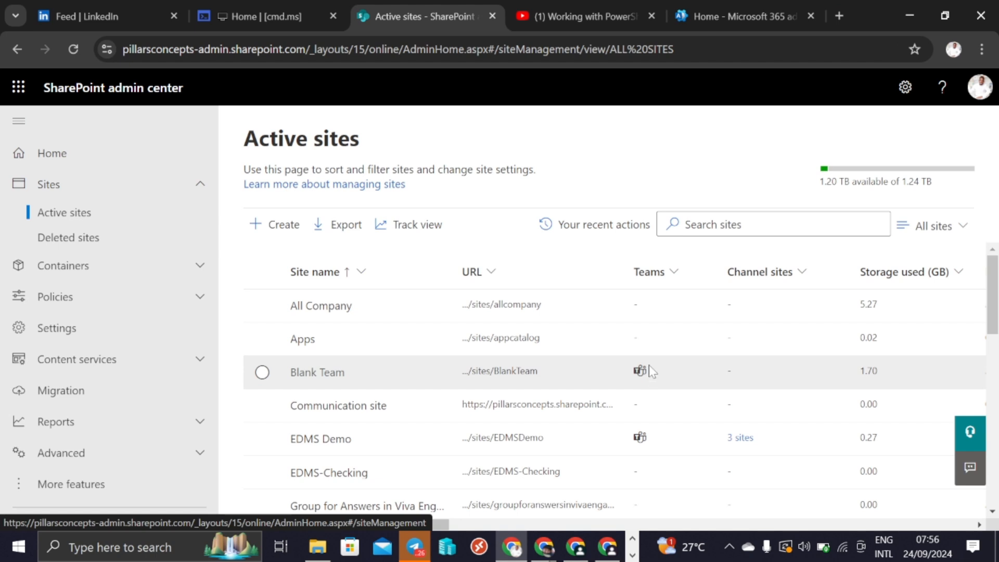
{"action": "mouse_move", "coordinate": [645, 380]}
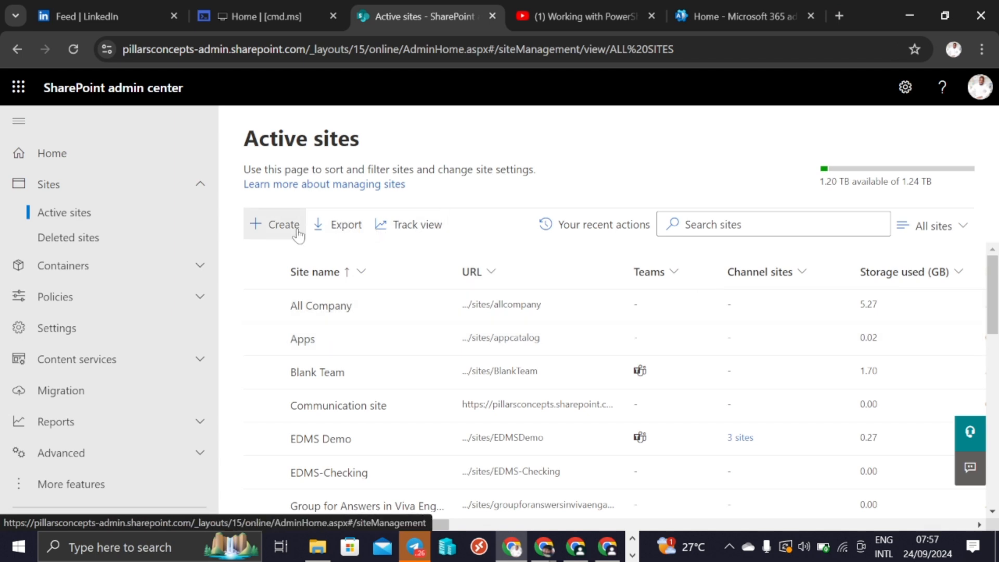
{"action": "scroll", "coordinate": [474, 344], "scroll_direction": "down", "scroll_amount": 10}
{"action": "scroll", "coordinate": [474, 367], "scroll_direction": "up", "scroll_amount": 10}
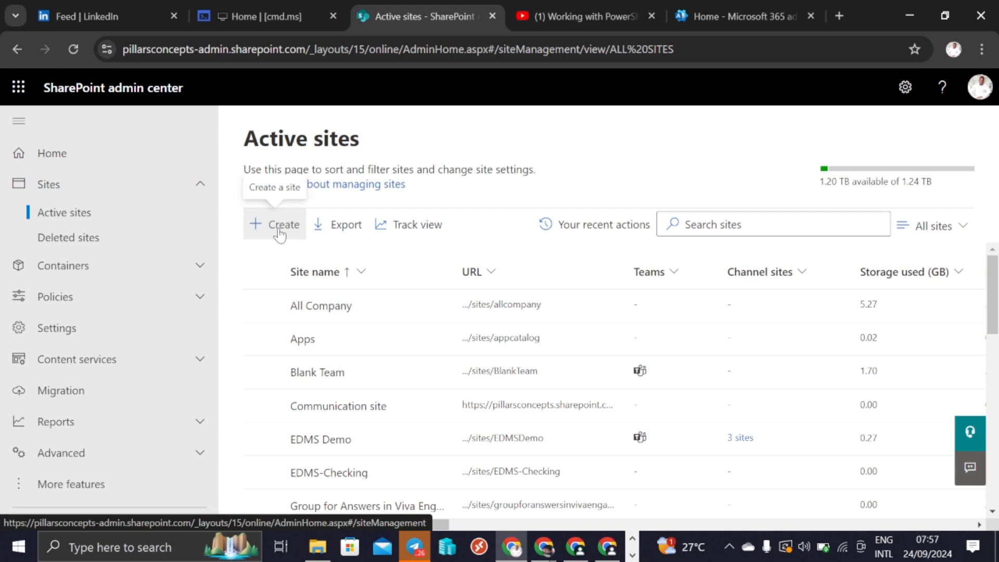
{"action": "left_click", "coordinate": [280, 234]}
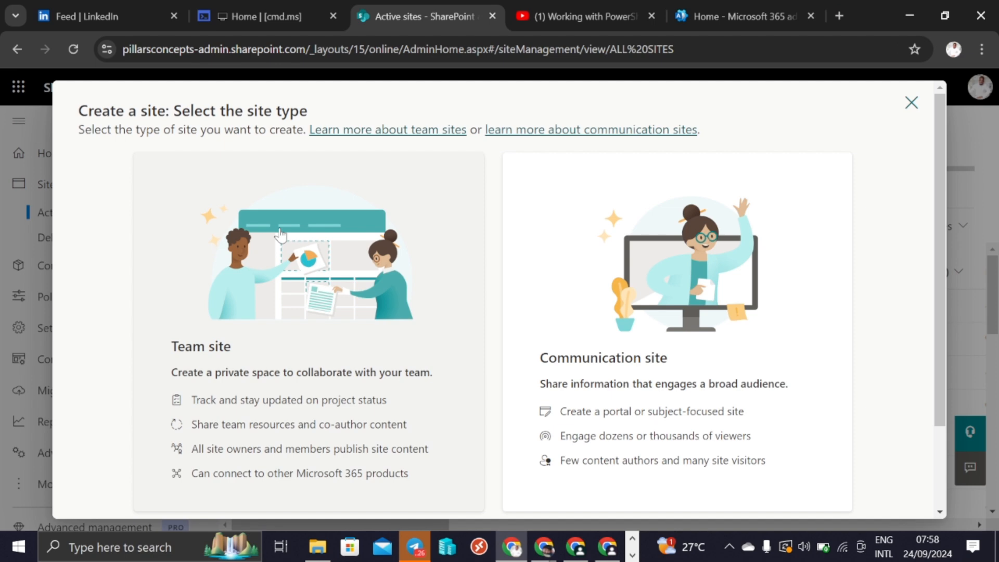
Examine the available site types and the templates offered for other sites, returning to the site type selection.
{"action": "scroll", "coordinate": [369, 291], "scroll_direction": "down", "scroll_amount": 2}
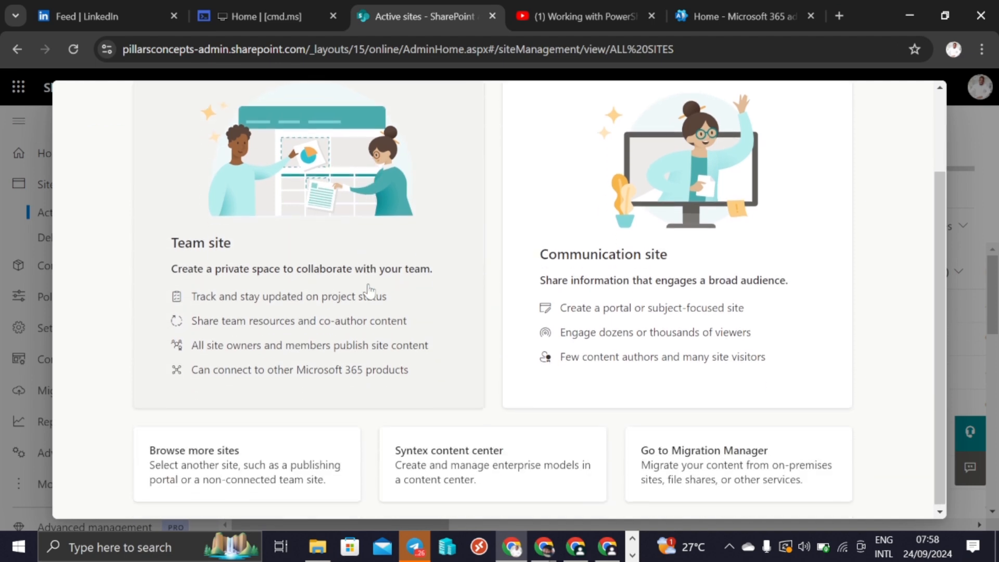
{"action": "scroll", "coordinate": [369, 291], "scroll_direction": "up", "scroll_amount": 2}
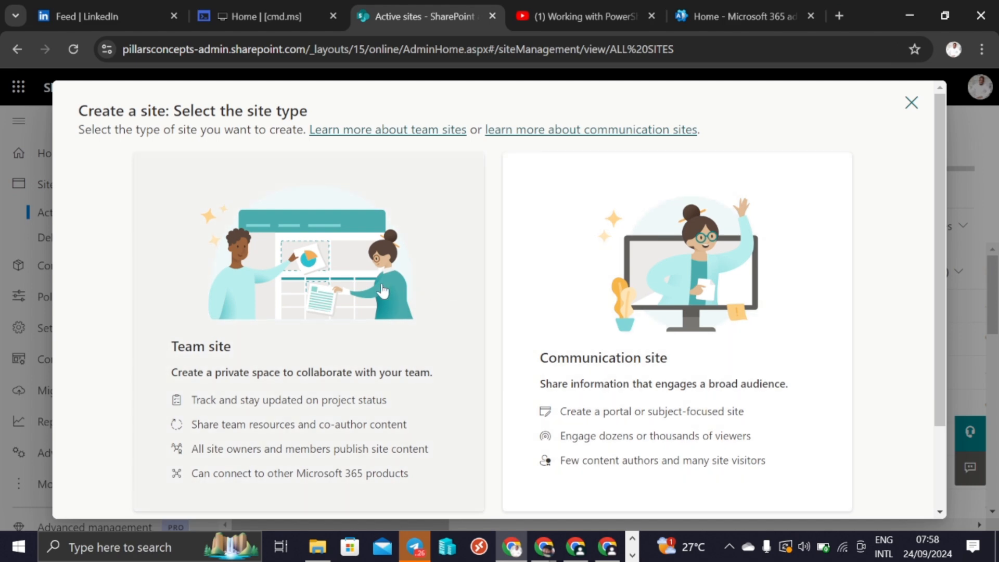
{"action": "scroll", "coordinate": [365, 263], "scroll_direction": "down", "scroll_amount": 2}
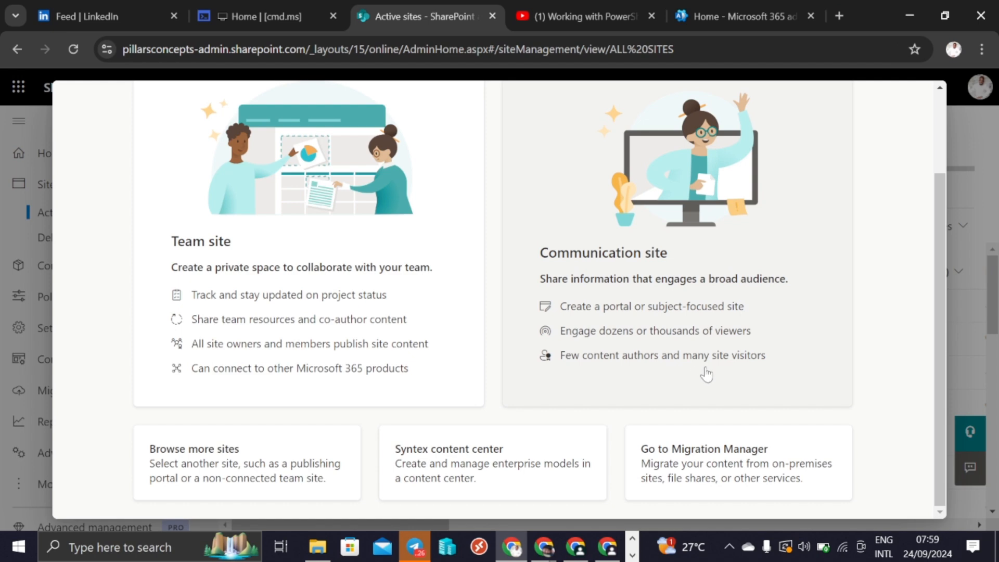
{"action": "scroll", "coordinate": [741, 363], "scroll_direction": "up", "scroll_amount": 2}
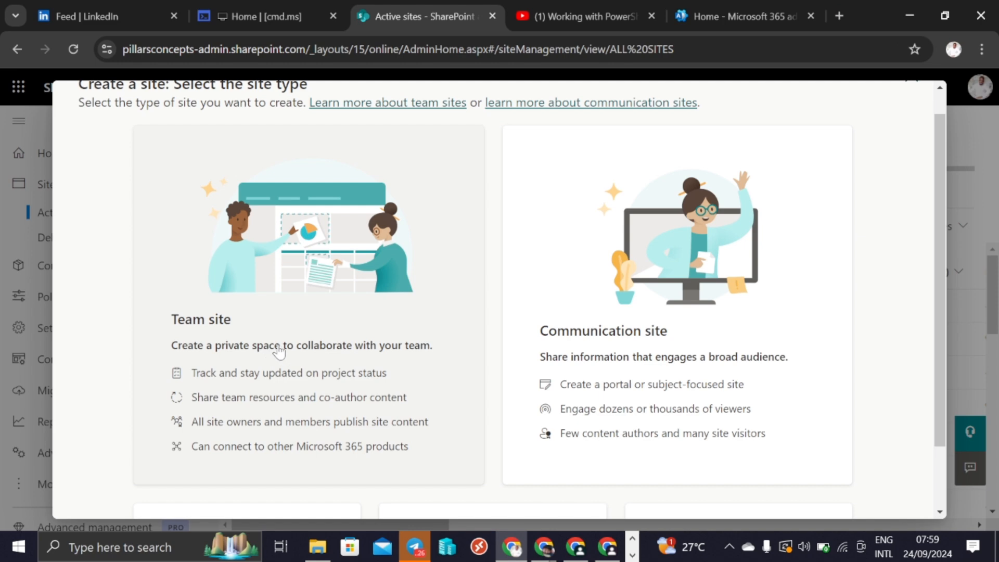
{"action": "scroll", "coordinate": [282, 351], "scroll_direction": "down", "scroll_amount": 2}
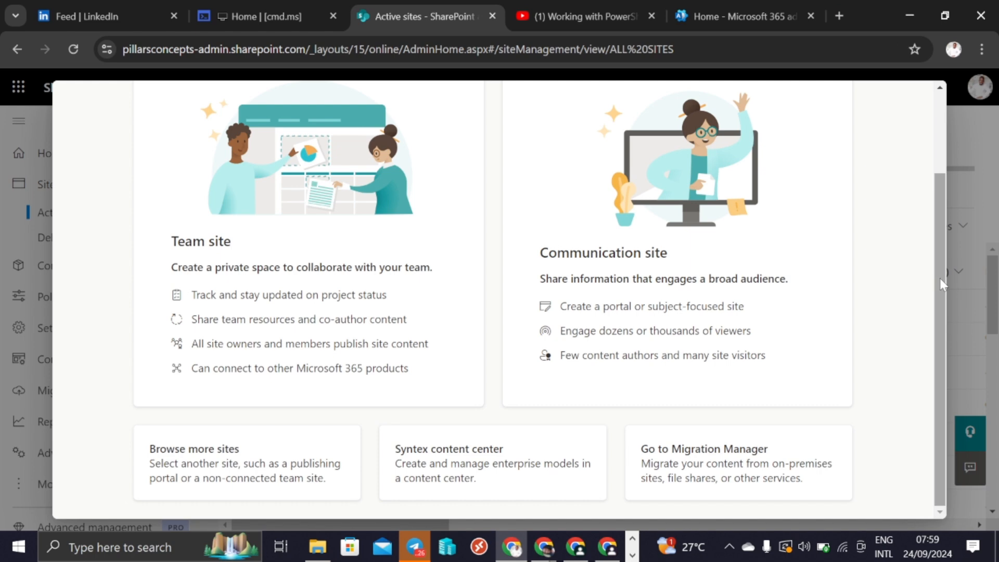
{"action": "left_click", "coordinate": [247, 463]}
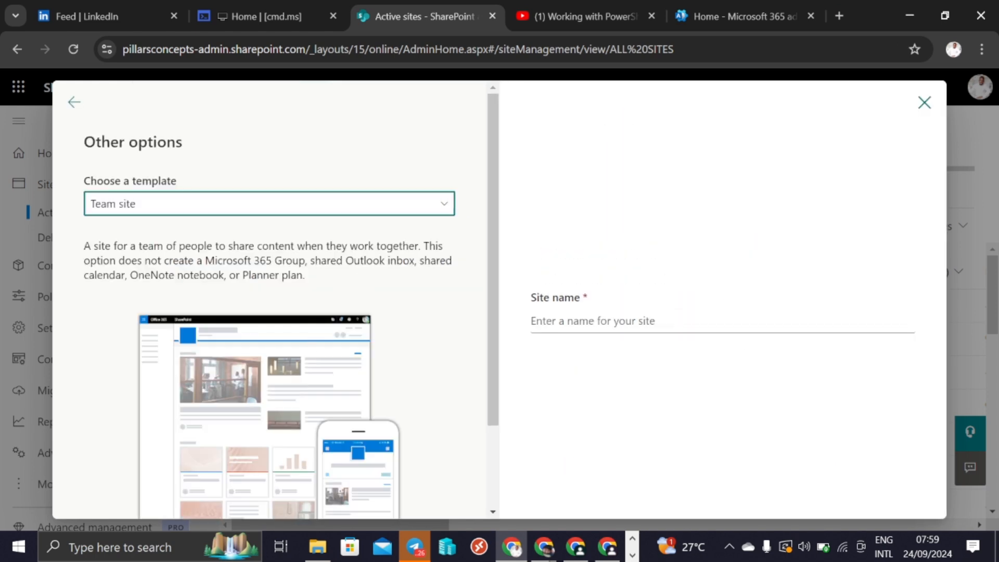
{"action": "scroll", "coordinate": [427, 231], "scroll_direction": "down", "scroll_amount": 2}
{"action": "scroll", "coordinate": [432, 281], "scroll_direction": "up", "scroll_amount": 2}
{"action": "left_click", "coordinate": [437, 209]}
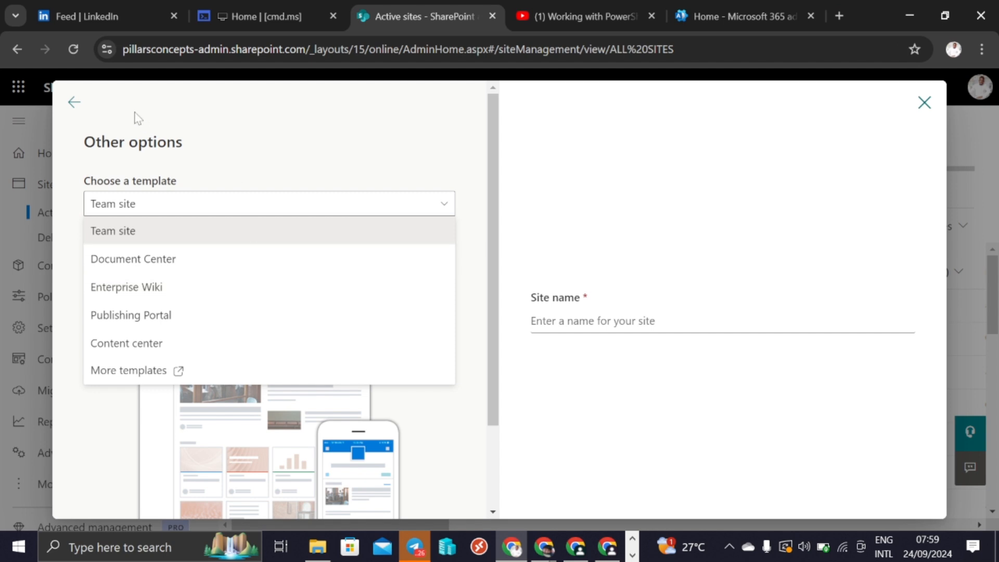
{"action": "left_click", "coordinate": [74, 102]}
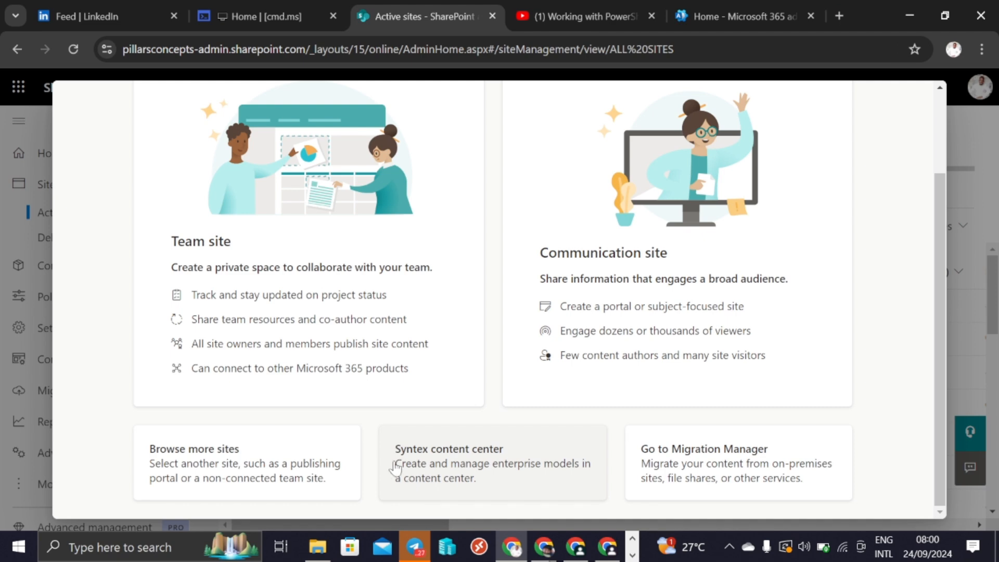
Choose Team site as the type of the new site.
{"action": "scroll", "coordinate": [297, 442], "scroll_direction": "up", "scroll_amount": 3}
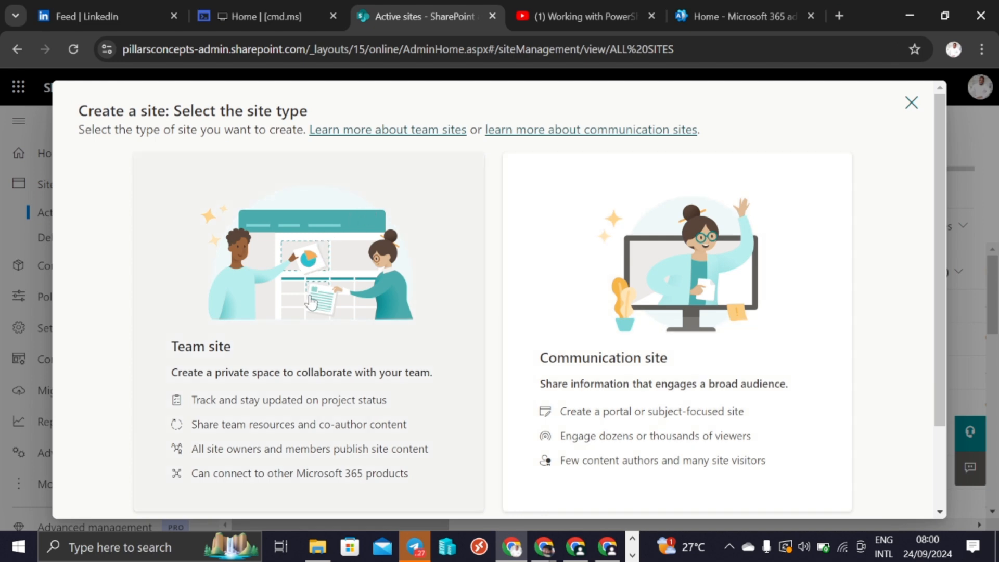
{"action": "scroll", "coordinate": [312, 302], "scroll_direction": "down", "scroll_amount": 2}
{"action": "scroll", "coordinate": [335, 285], "scroll_direction": "up", "scroll_amount": 2}
{"action": "left_click", "coordinate": [307, 361]}
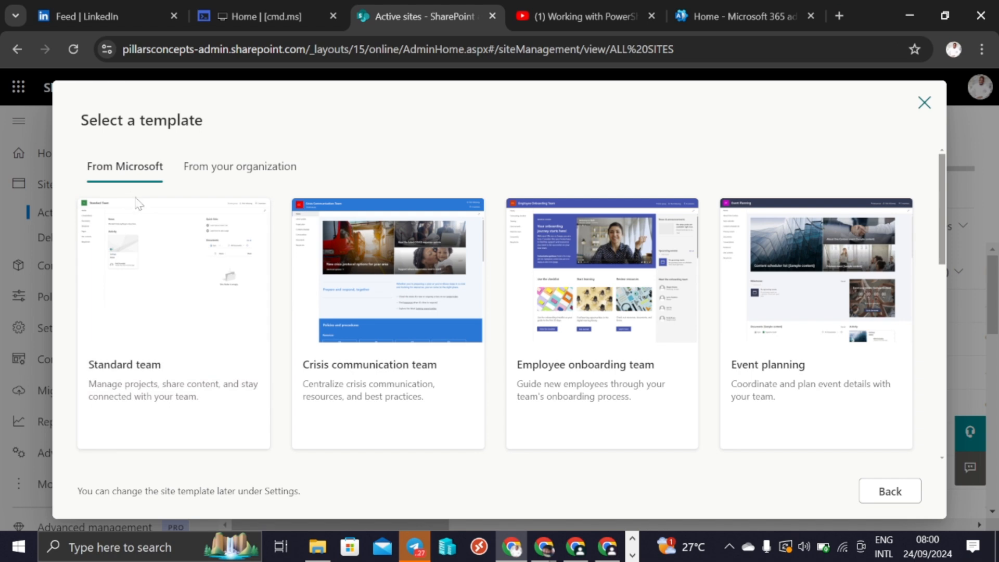
Examine the team site templates offered by Microsoft, from Standard team to Training design team.
{"action": "scroll", "coordinate": [833, 336], "scroll_direction": "down", "scroll_amount": 5}
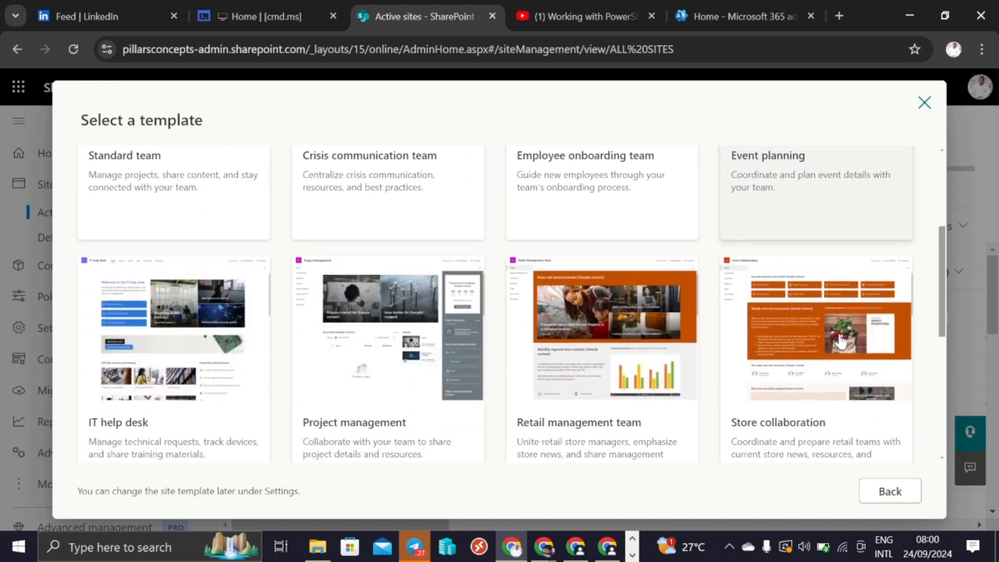
{"action": "scroll", "coordinate": [839, 341], "scroll_direction": "up", "scroll_amount": 5}
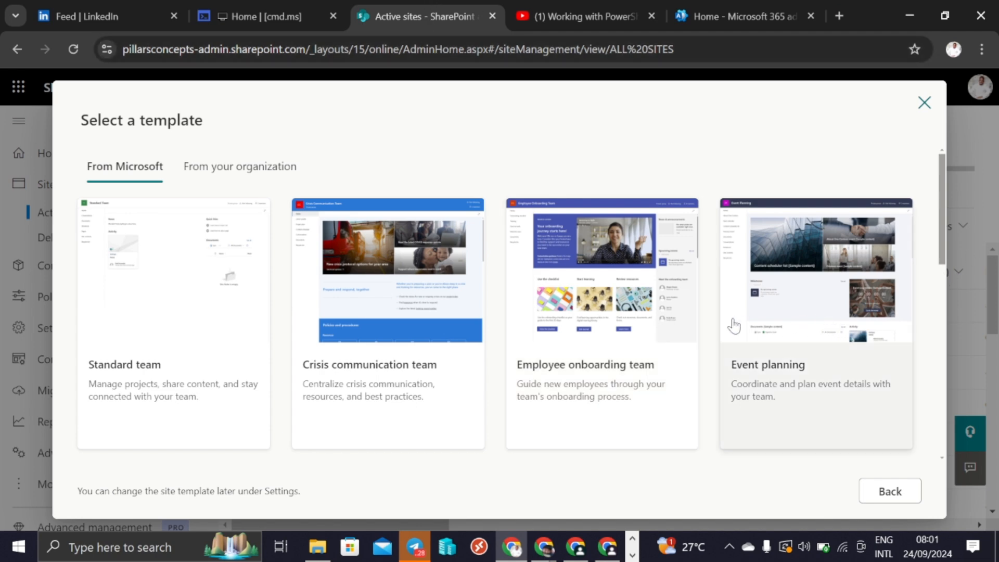
{"action": "scroll", "coordinate": [825, 253], "scroll_direction": "down", "scroll_amount": 3}
{"action": "scroll", "coordinate": [825, 253], "scroll_direction": "down", "scroll_amount": 2}
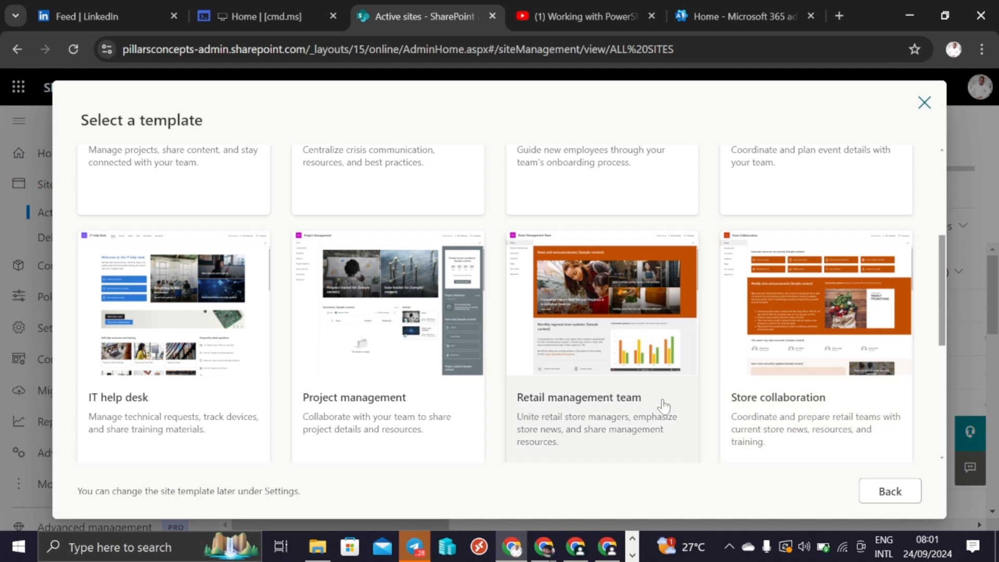
{"action": "scroll", "coordinate": [311, 371], "scroll_direction": "down", "scroll_amount": 3}
{"action": "scroll", "coordinate": [310, 369], "scroll_direction": "down", "scroll_amount": 3}
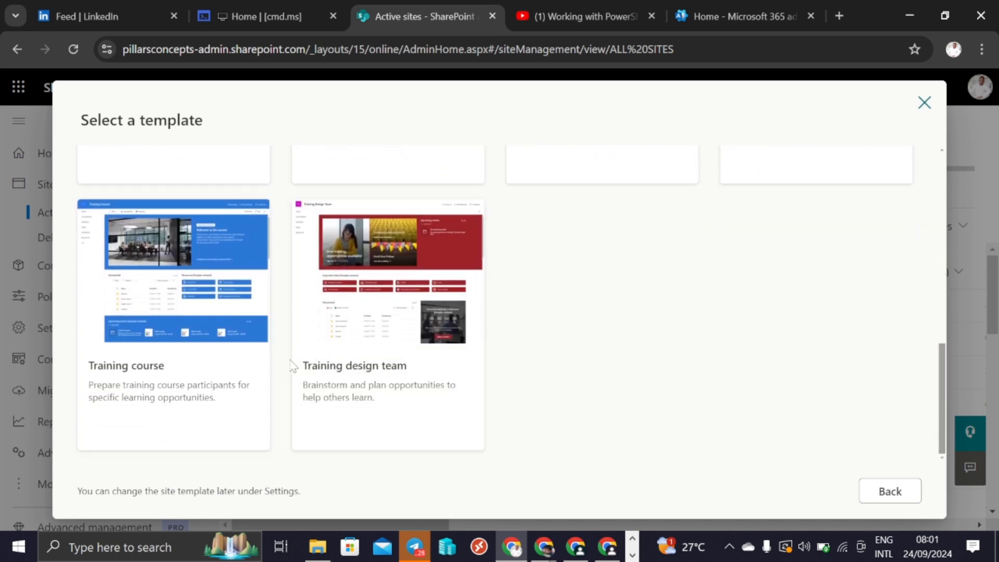
{"action": "scroll", "coordinate": [292, 369], "scroll_direction": "up", "scroll_amount": 3}
{"action": "scroll", "coordinate": [292, 370], "scroll_direction": "down", "scroll_amount": 3}
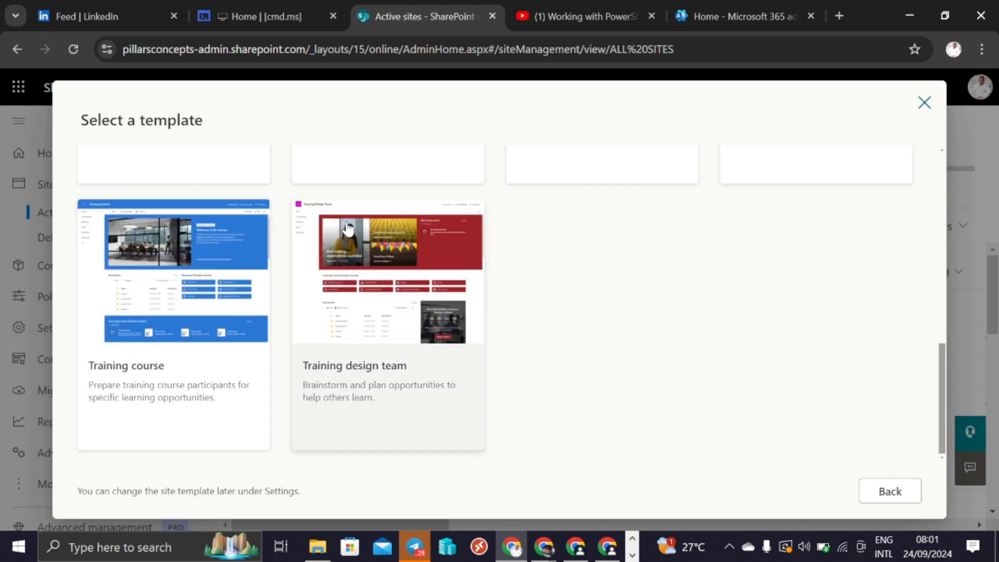
{"action": "scroll", "coordinate": [190, 280], "scroll_direction": "up", "scroll_amount": 10}
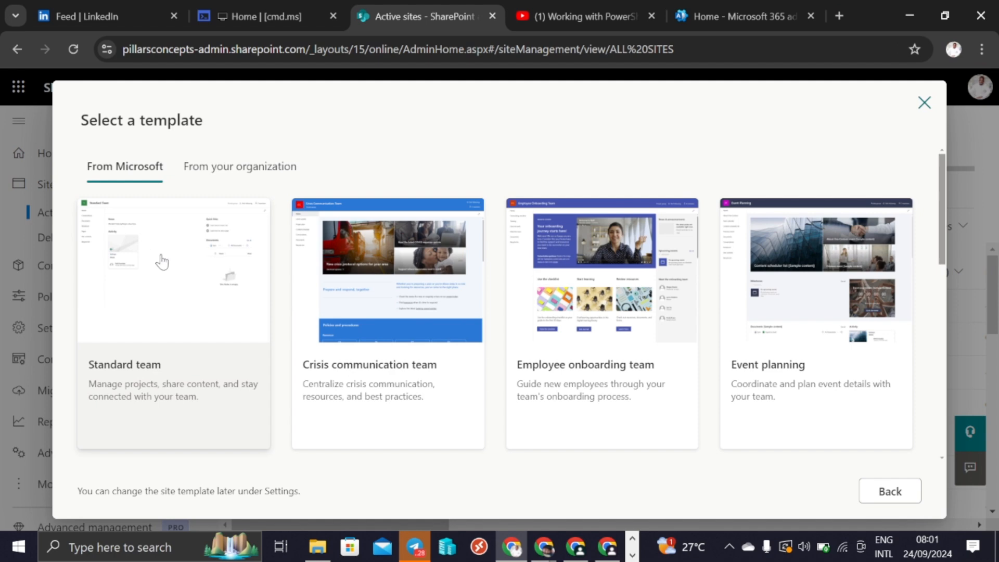
Use the Standard team template and name the new site "SharePoint Playlist".
{"action": "left_click", "coordinate": [173, 277]}
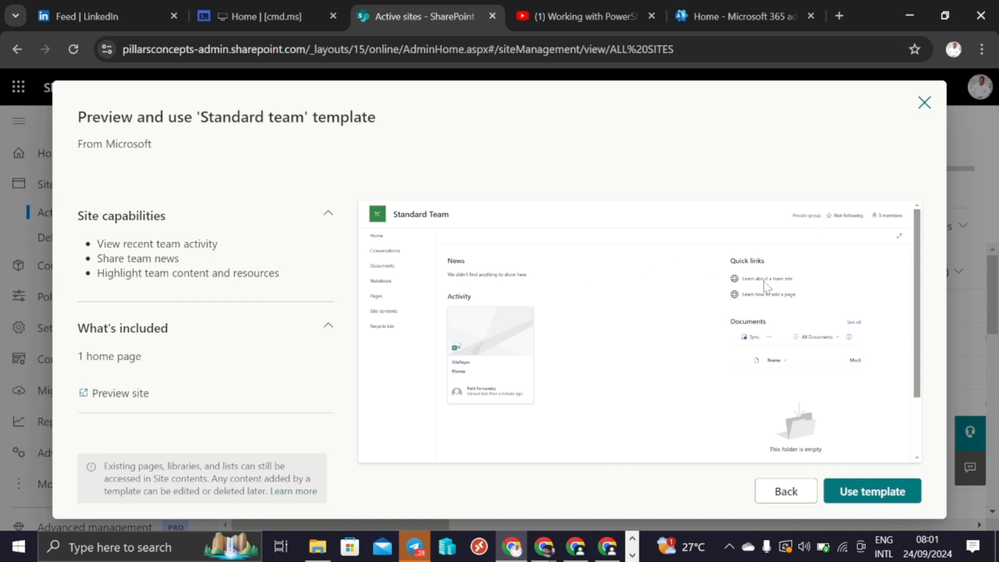
{"action": "left_click", "coordinate": [883, 498]}
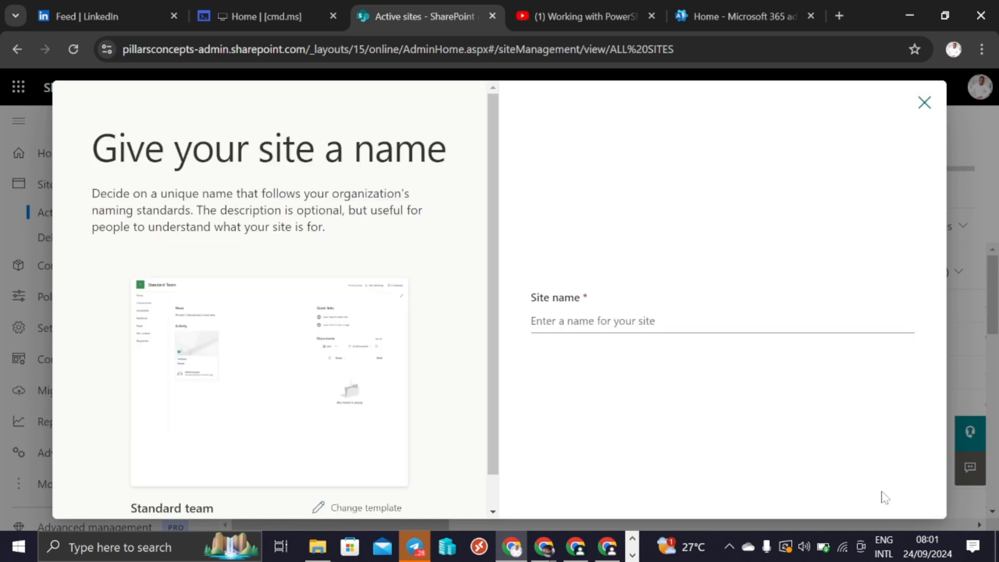
{"action": "left_click", "coordinate": [579, 320]}
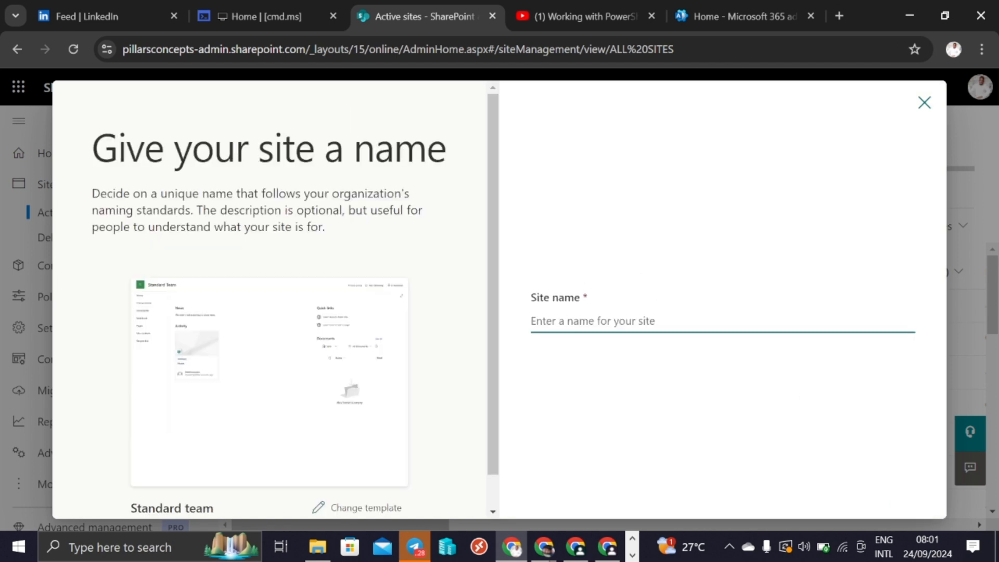
{"action": "type", "text": "Sha"}
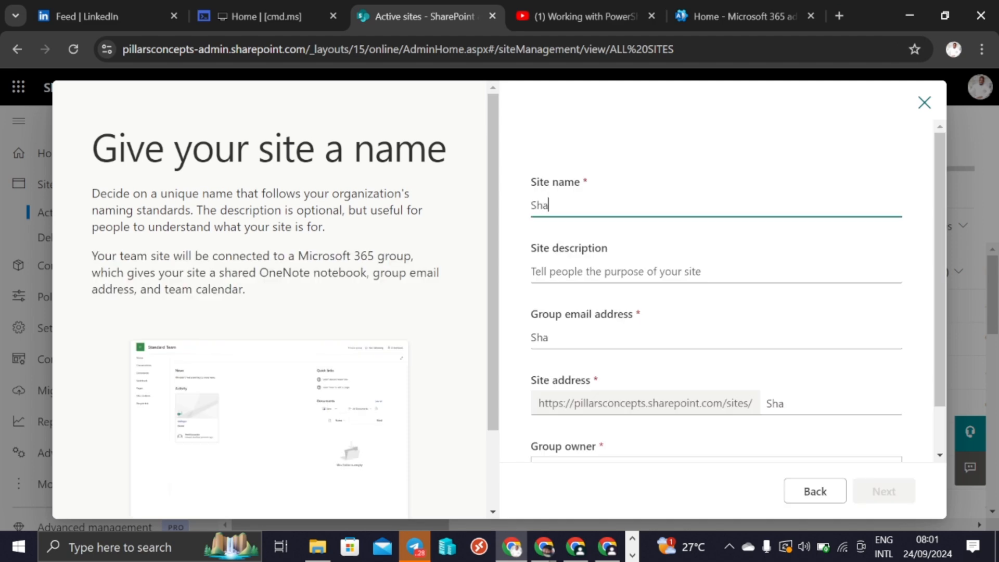
{"action": "type", "text": "rePoint"}
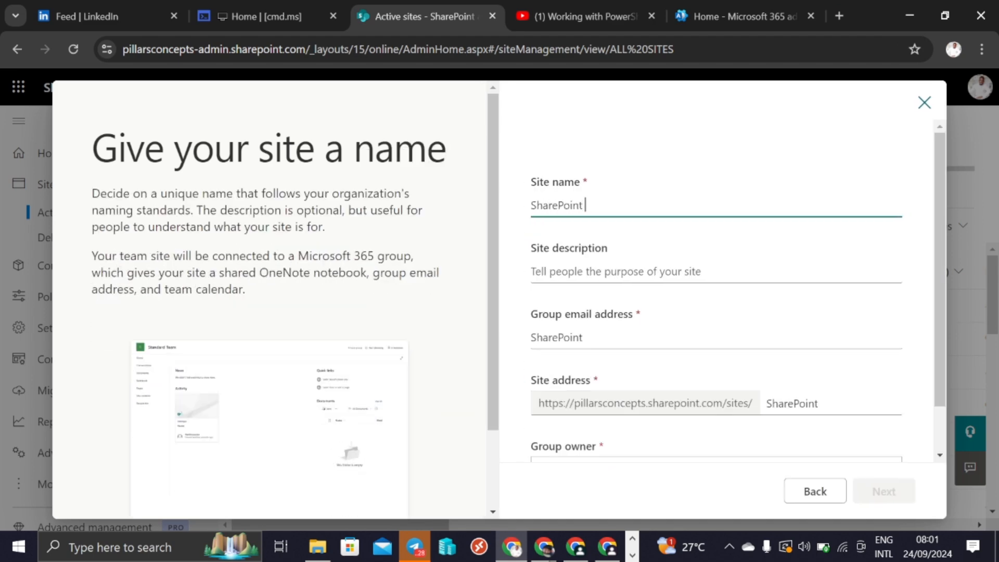
{"action": "type", "text": " Playlist"}
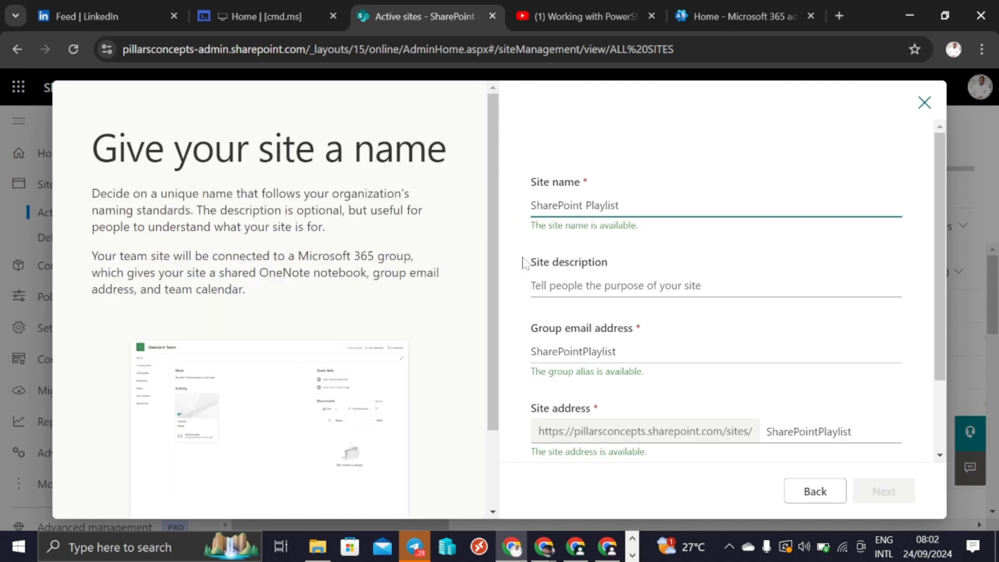
Enter "This is for a demo session" as the site description.
{"action": "left_click", "coordinate": [616, 286]}
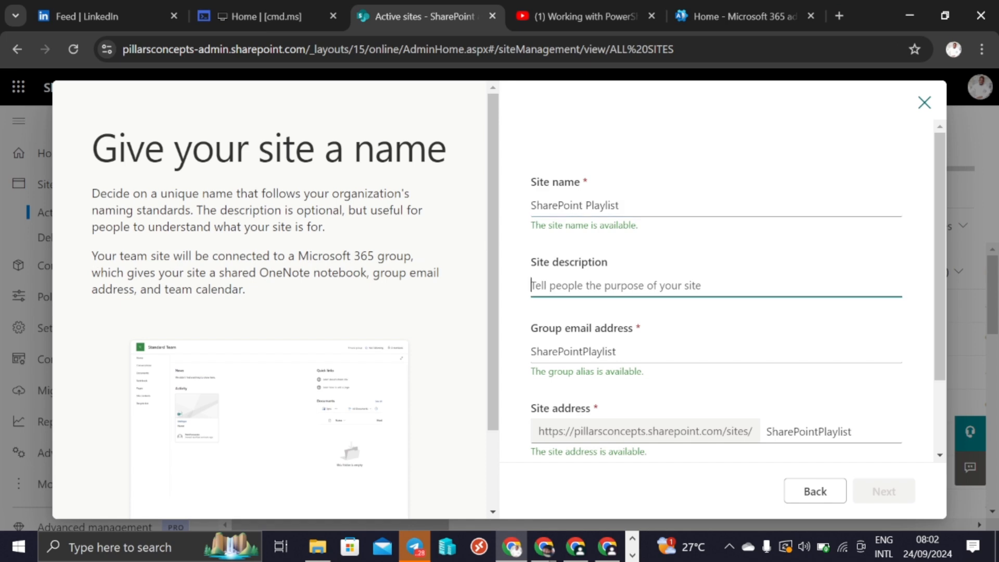
{"action": "type", "text": "T"}
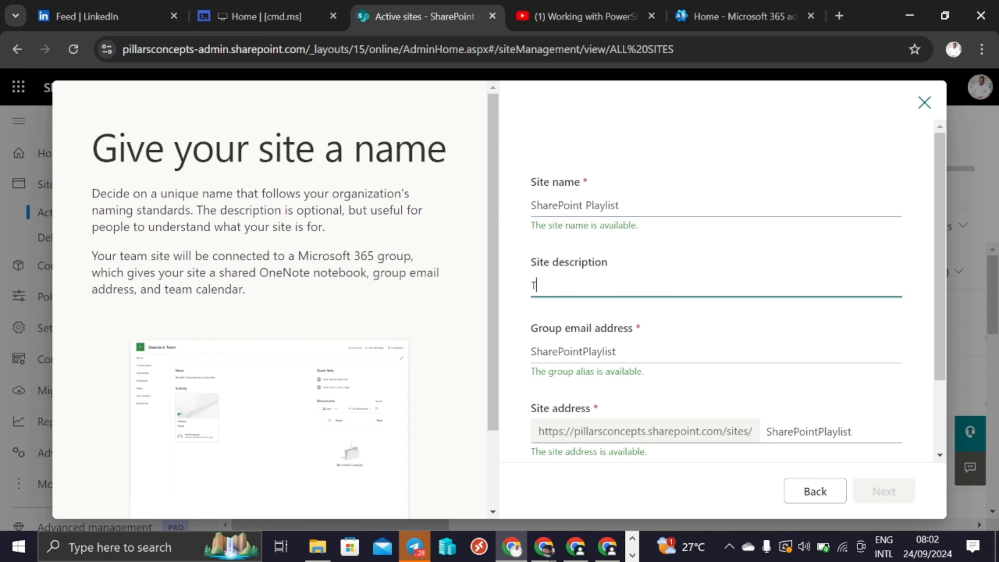
{"action": "type", "text": "his is for a demo "}
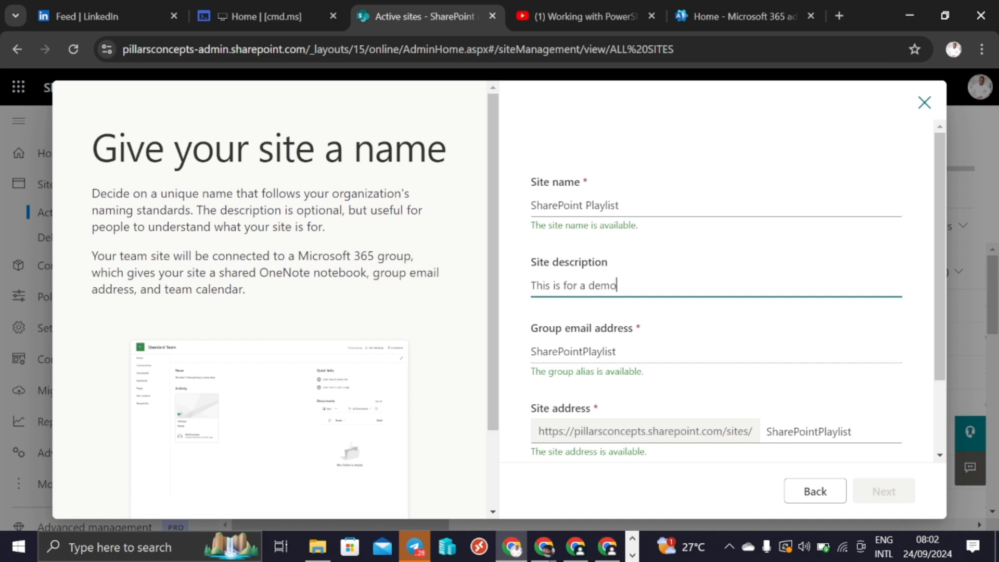
{"action": "type", "text": "sessio"}
{"action": "type", "text": "n"}
{"action": "left_click", "coordinate": [616, 352]}
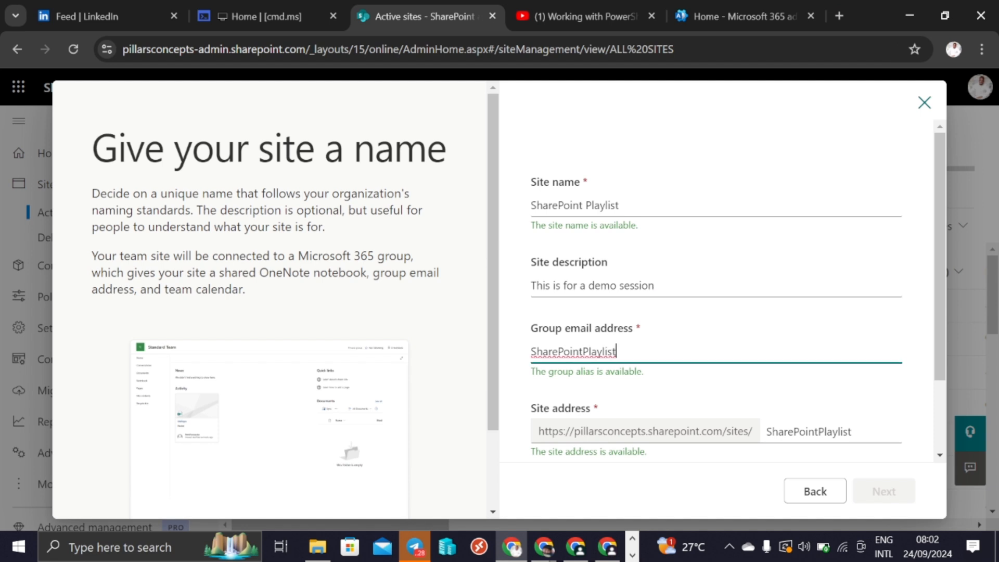
Shorten the new site's address ending to "SharePoint", leaving the group email address as it is.
{"action": "scroll", "coordinate": [610, 341], "scroll_direction": "down", "scroll_amount": 2}
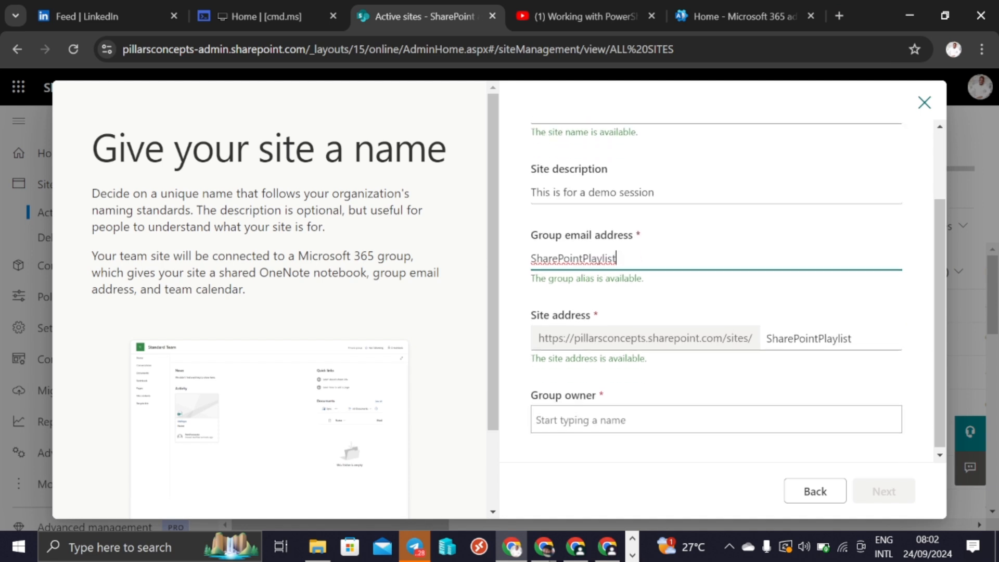
{"action": "left_click", "coordinate": [628, 321]}
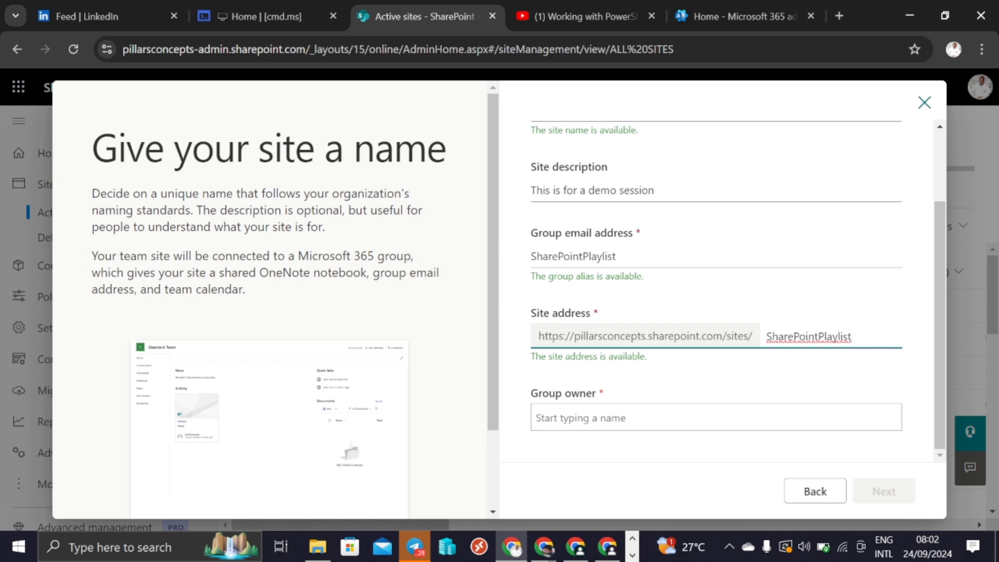
{"action": "key", "text": "BackSpace"}
{"action": "key", "text": "BackSpace"}
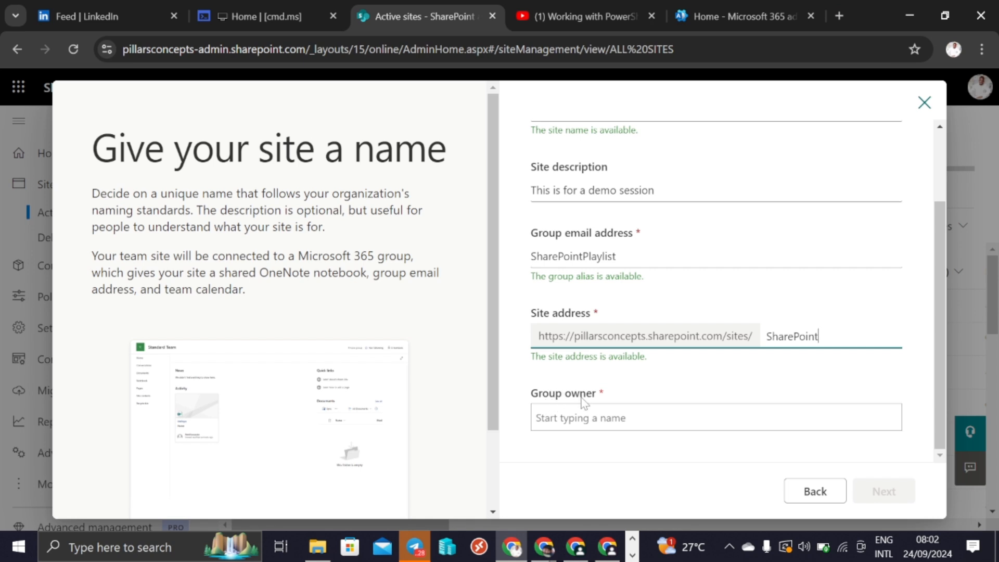
Assign the System Administrator account as the group owner and continue to the language and other options.
{"action": "left_click", "coordinate": [614, 417]}
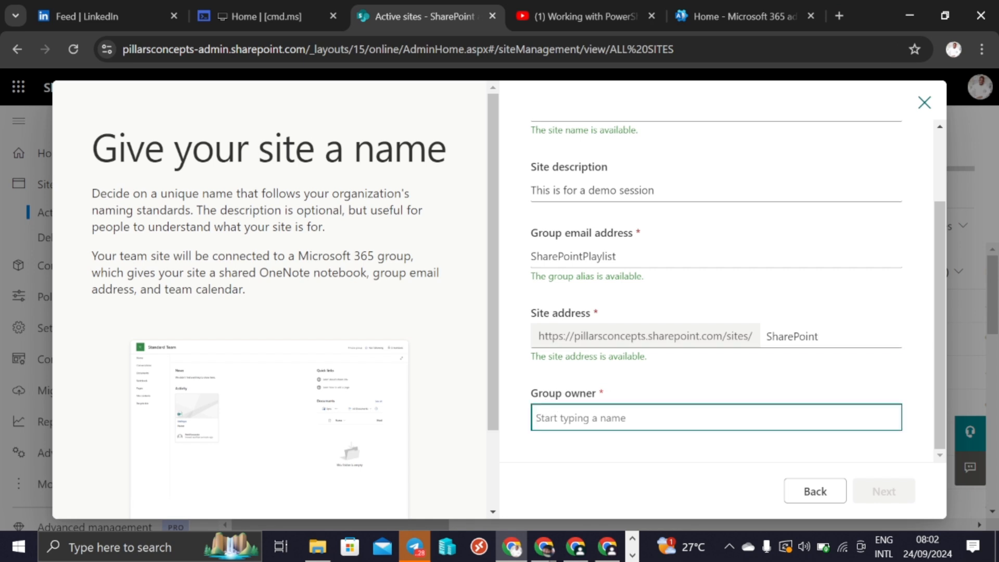
{"action": "type", "text": "jose"}
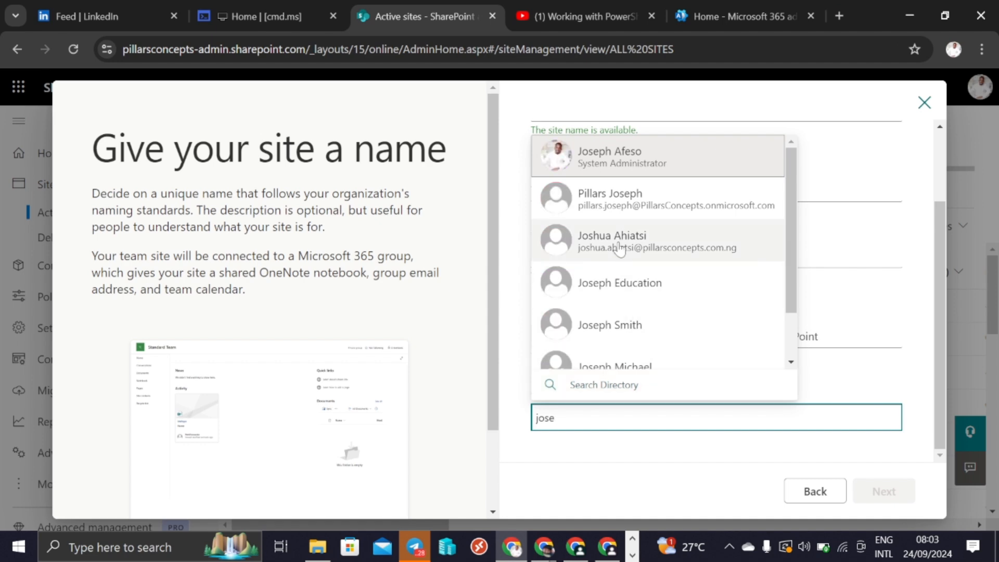
{"action": "left_click", "coordinate": [622, 156]}
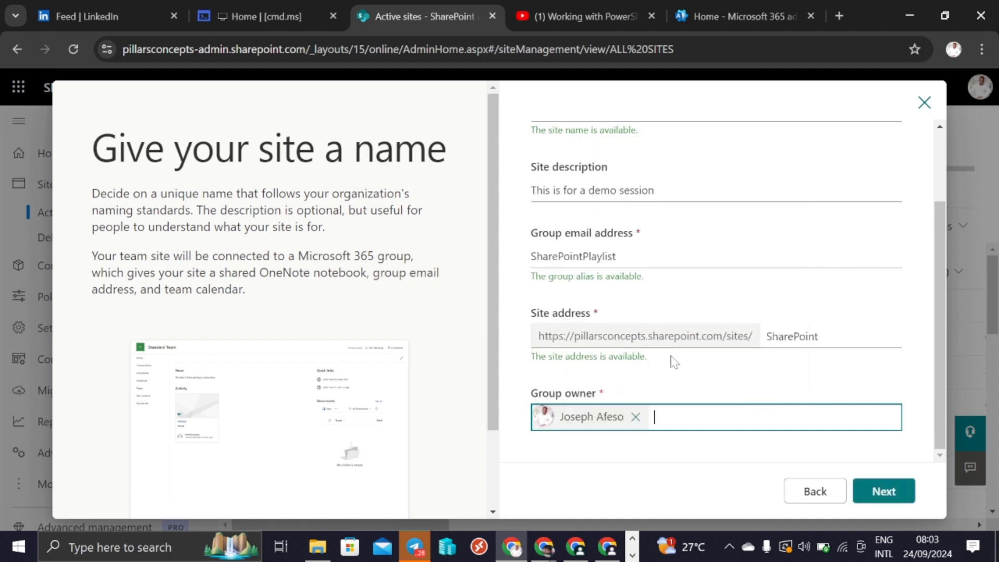
{"action": "left_click", "coordinate": [879, 492]}
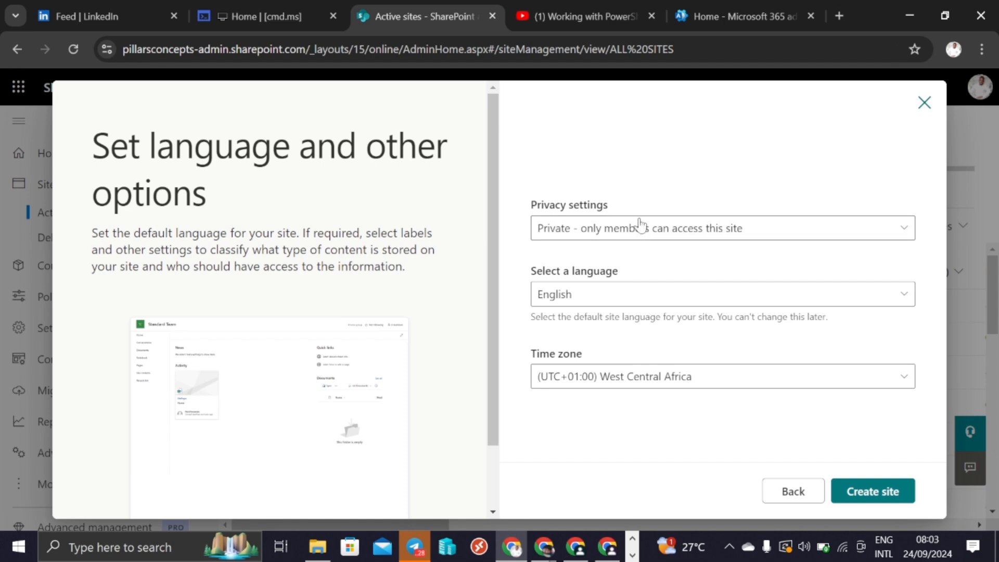
Keep the privacy setting at Private and the language at English, and create the site.
{"action": "left_click", "coordinate": [595, 240]}
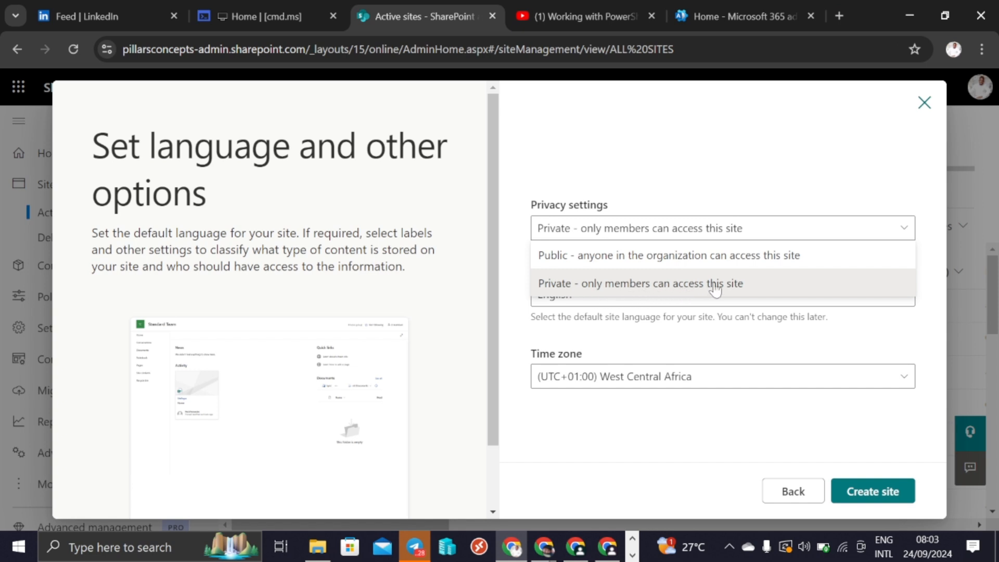
{"action": "left_click", "coordinate": [751, 170]}
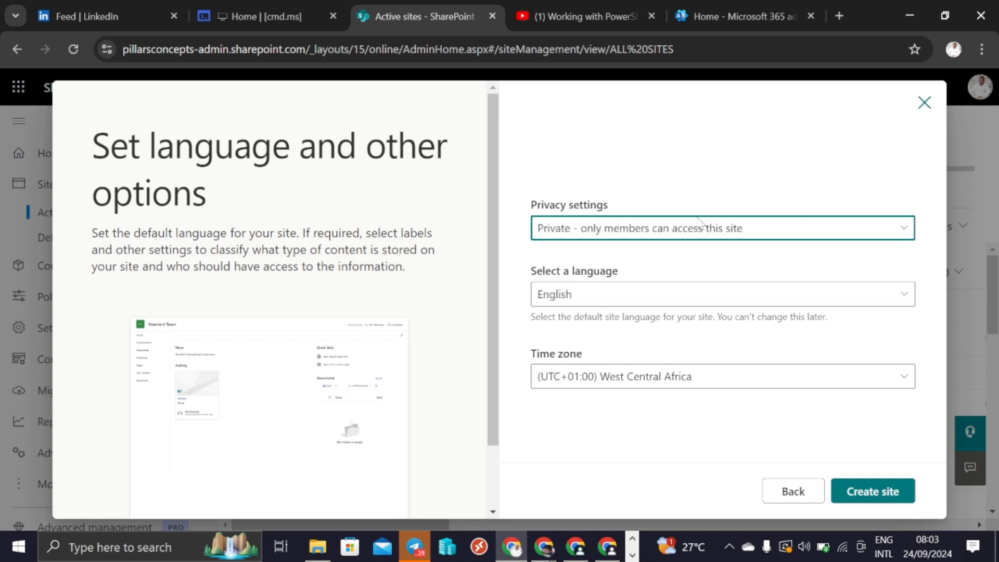
{"action": "left_click", "coordinate": [631, 302]}
{"action": "left_click", "coordinate": [632, 305]}
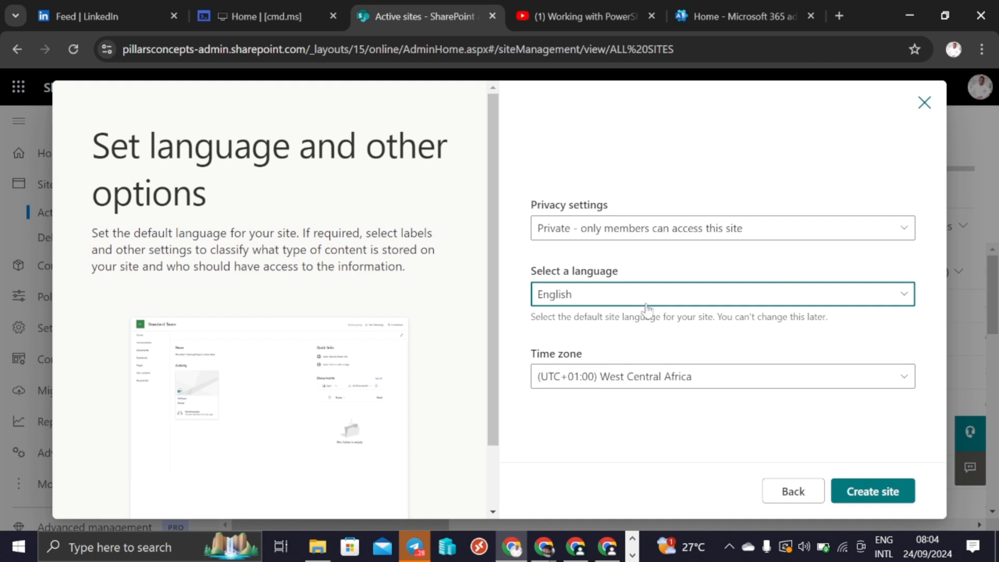
{"action": "scroll", "coordinate": [353, 304], "scroll_direction": "down", "scroll_amount": 2}
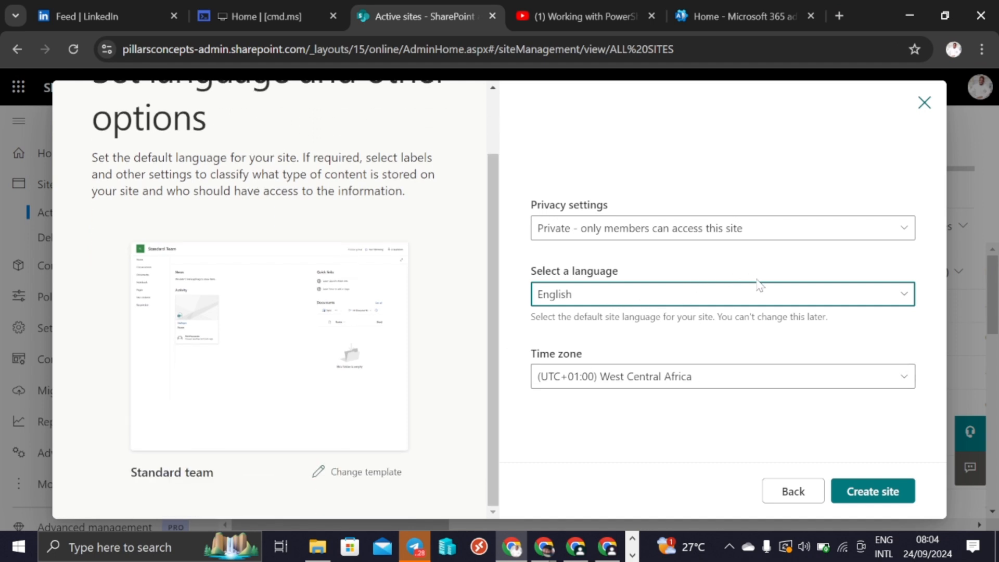
{"action": "left_click", "coordinate": [887, 490]}
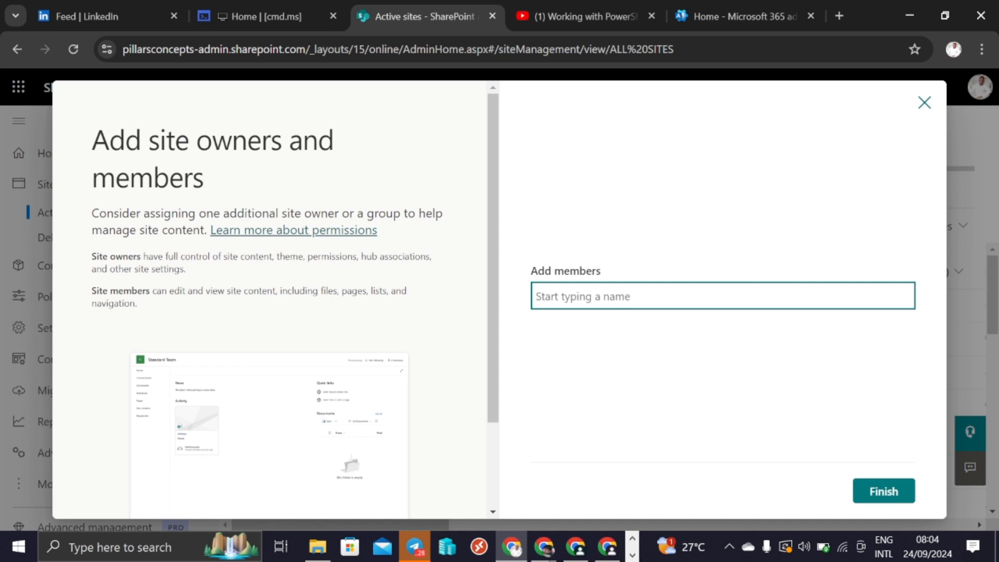
Find a colleague in the directory by first name and add them to the new site's members.
{"action": "type", "text": "gbe"}
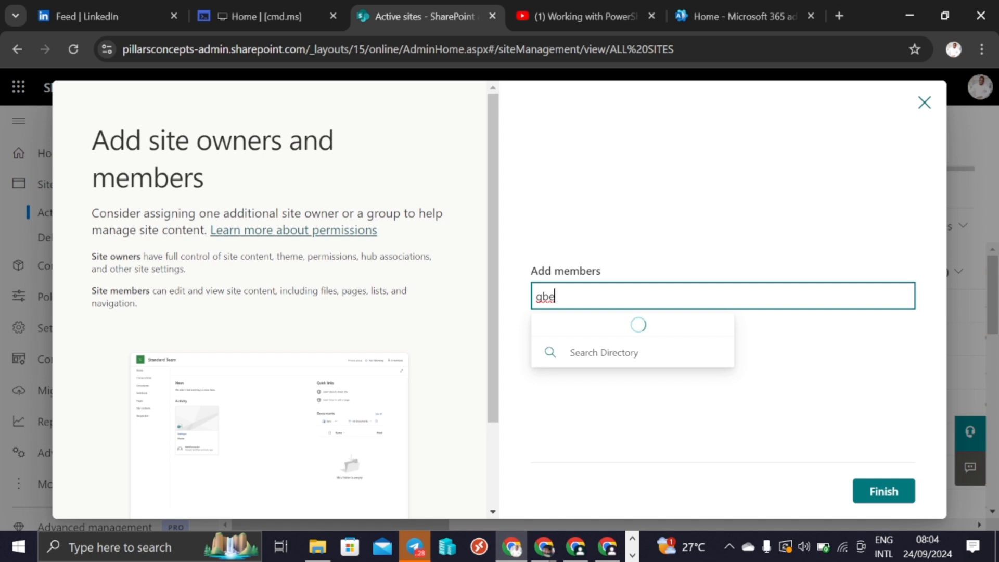
{"action": "key", "text": "BackSpace"}
{"action": "key", "text": "BackSpace"}
{"action": "key", "text": "BackSpace"}
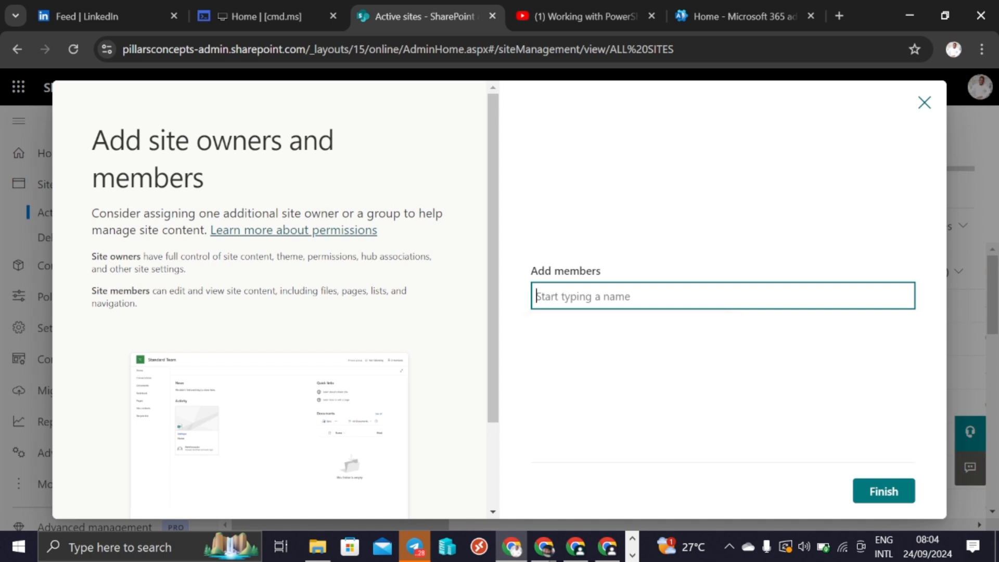
{"action": "type", "text": "paul"}
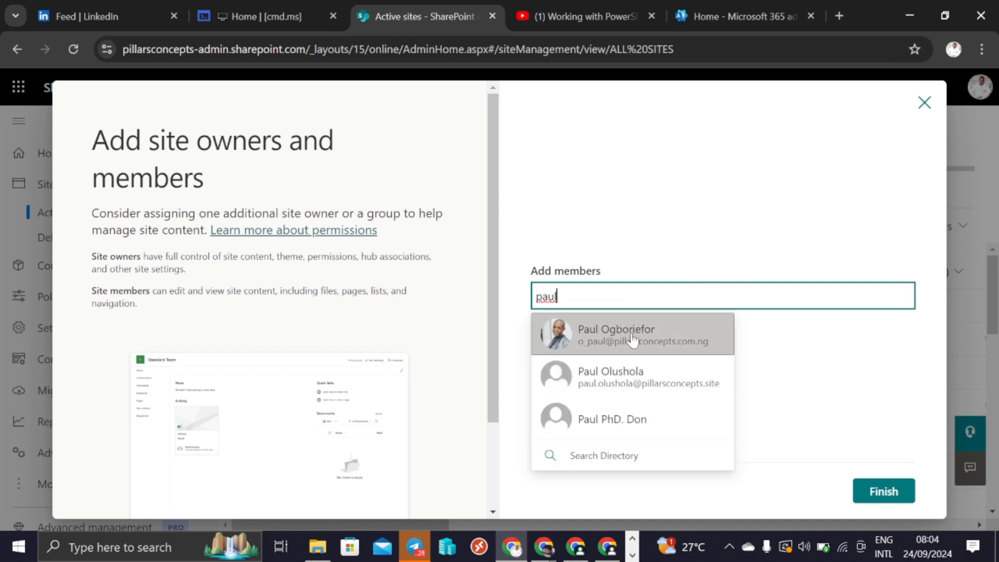
{"action": "left_click", "coordinate": [633, 342]}
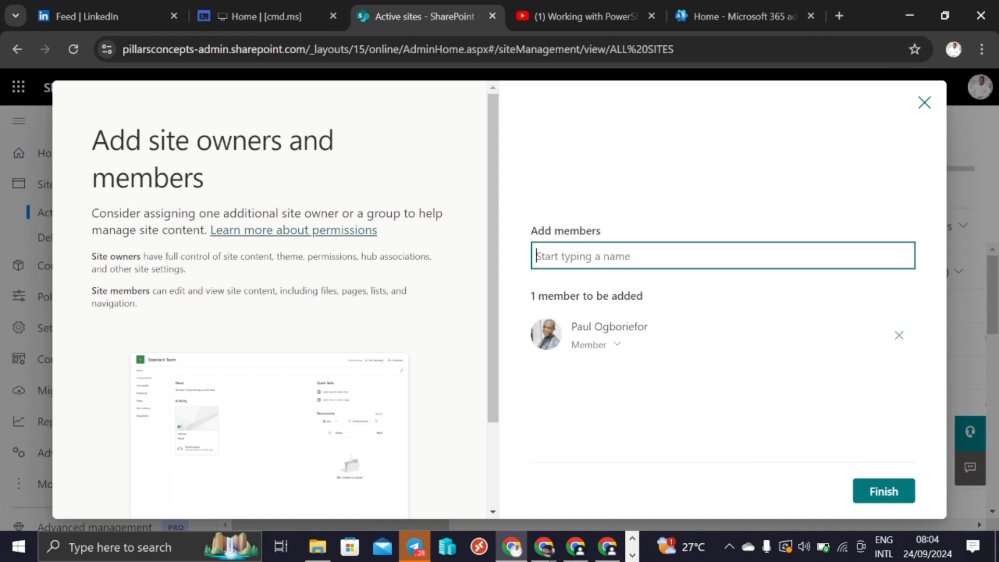
Change the added person's role to Owner and check the available roles.
{"action": "left_click", "coordinate": [618, 346]}
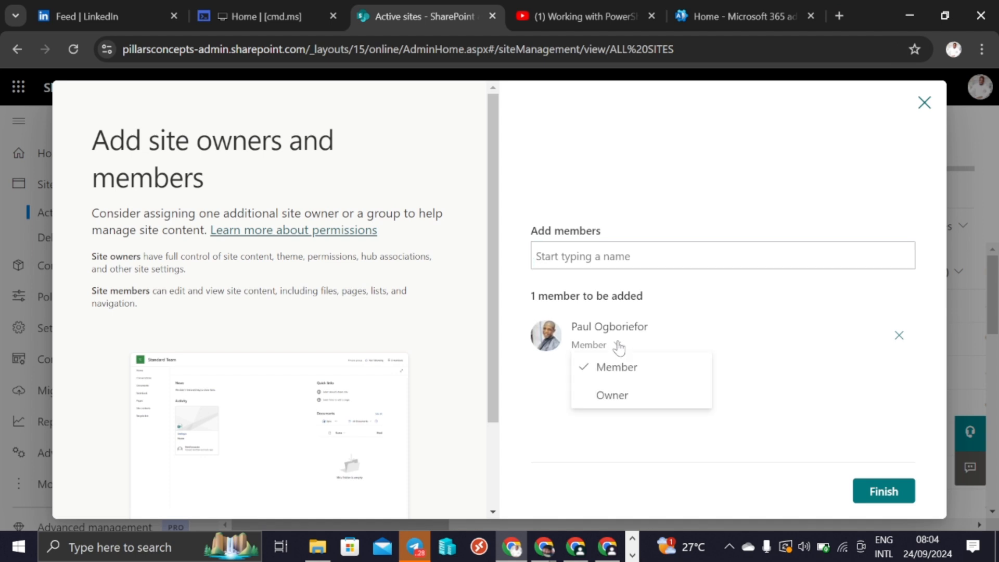
{"action": "left_click", "coordinate": [612, 395]}
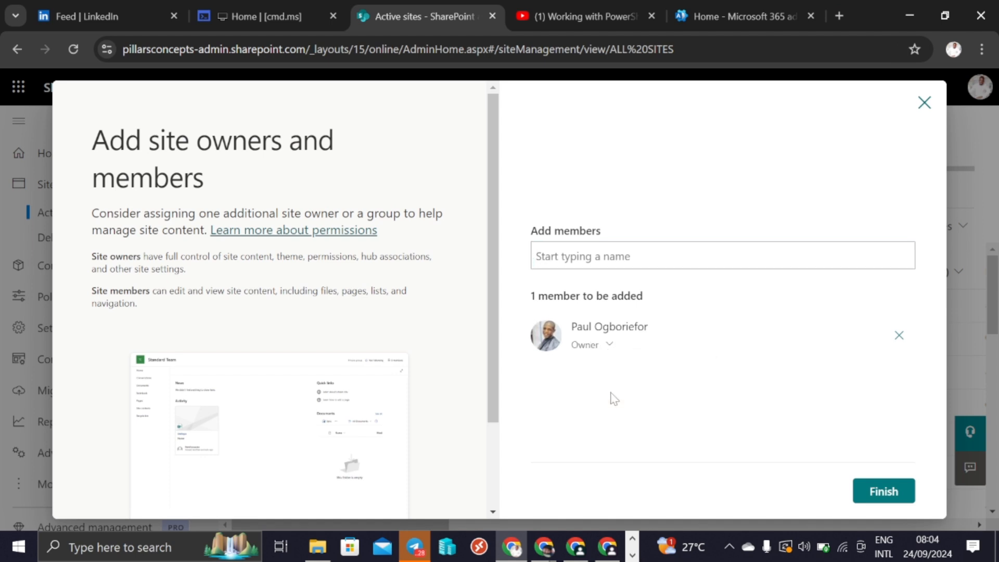
{"action": "left_click", "coordinate": [609, 346]}
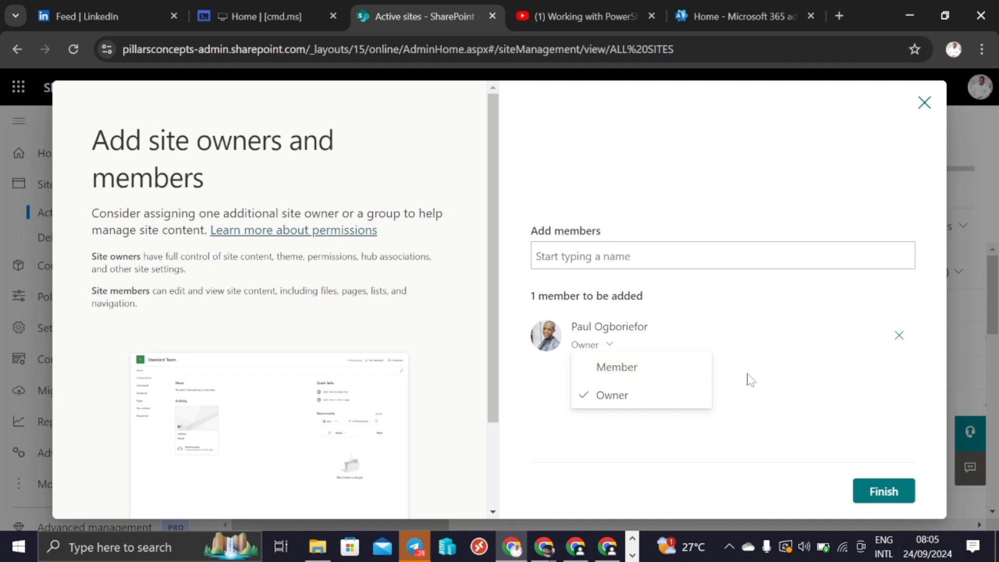
{"action": "left_click", "coordinate": [724, 427]}
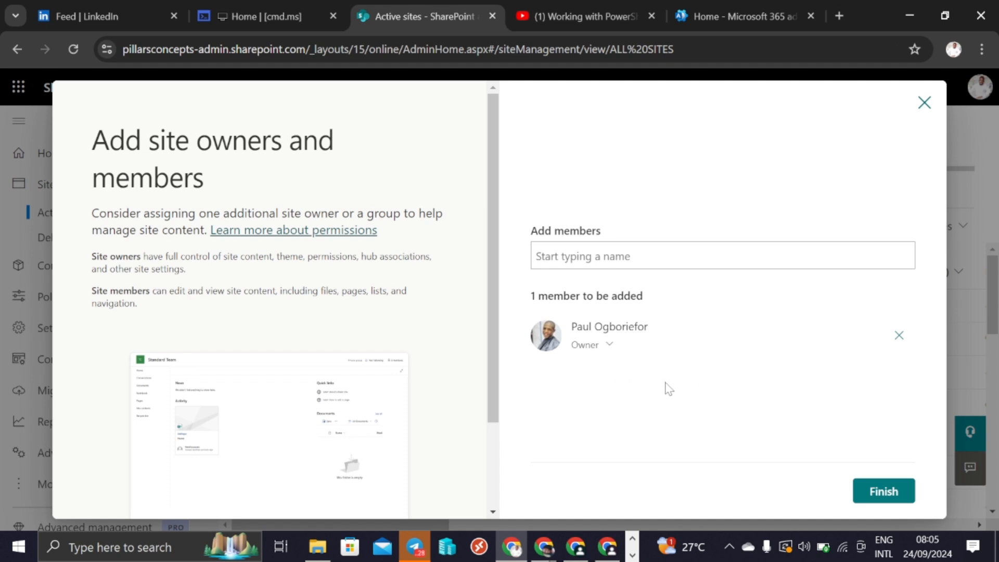
Set the added person's role to Member and finish the site setup.
{"action": "left_click", "coordinate": [609, 346]}
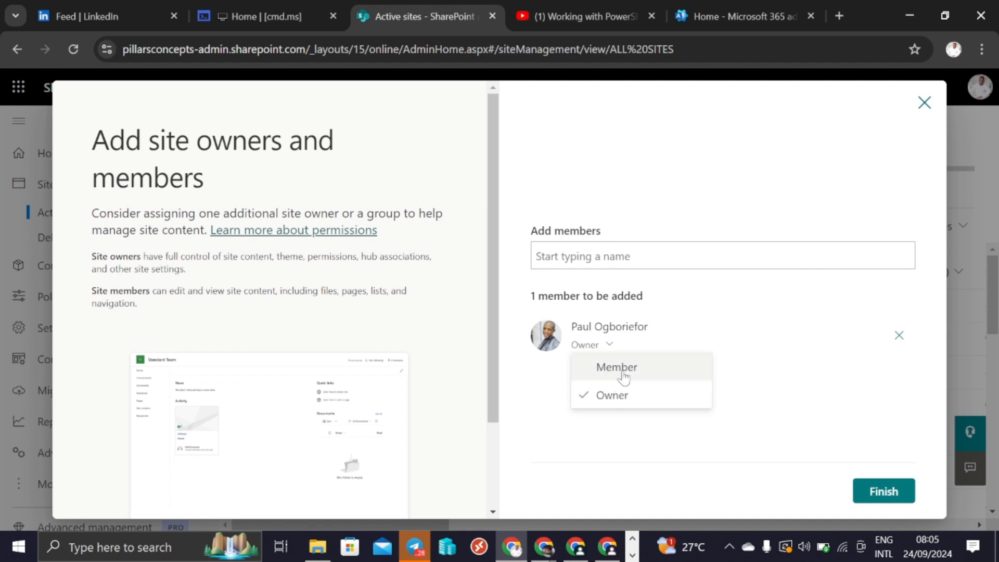
{"action": "left_click", "coordinate": [624, 373]}
{"action": "left_click", "coordinate": [885, 492]}
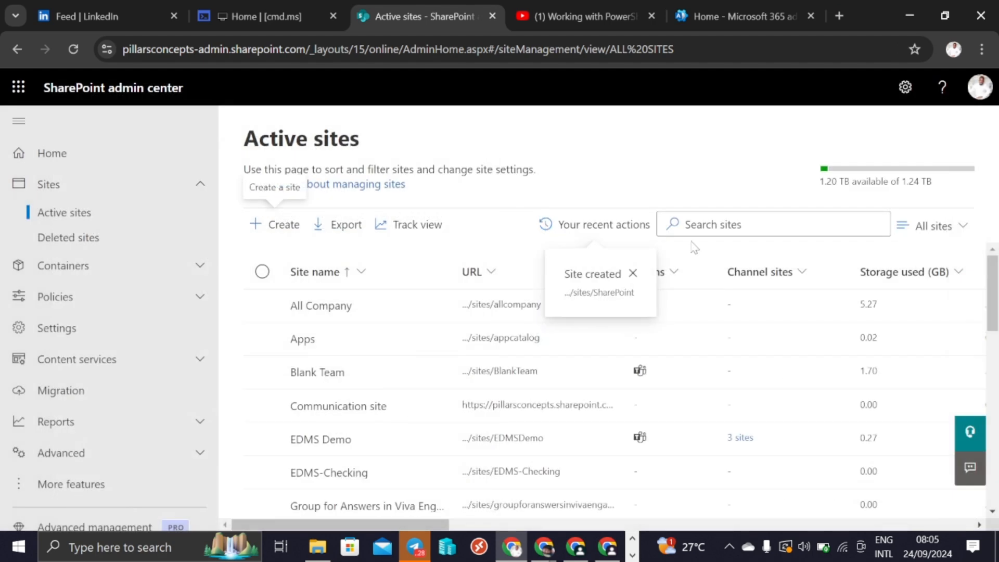
Look for the new site among the active sites, using "sharepoint" as the search text.
{"action": "left_click", "coordinate": [671, 225]}
{"action": "type", "text": "sharepoint"}
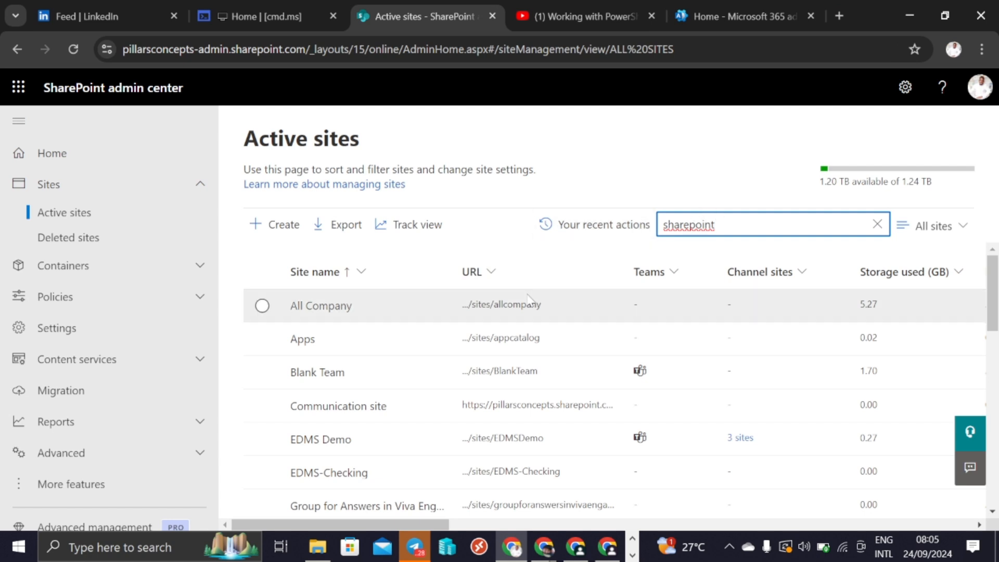
{"action": "scroll", "coordinate": [645, 308], "scroll_direction": "down", "scroll_amount": 4}
{"action": "scroll", "coordinate": [645, 308], "scroll_direction": "down", "scroll_amount": 7}
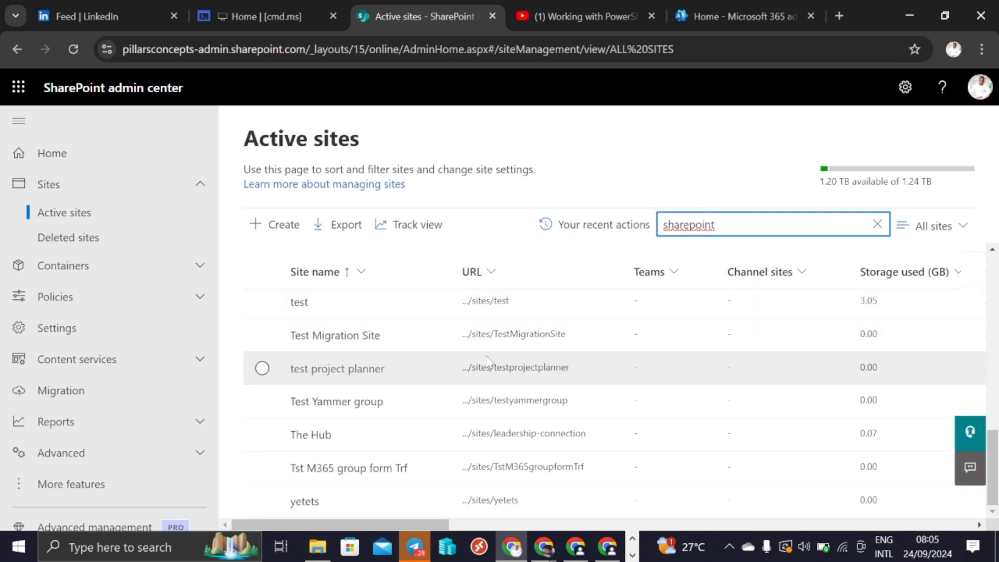
{"action": "scroll", "coordinate": [370, 421], "scroll_direction": "up", "scroll_amount": 6}
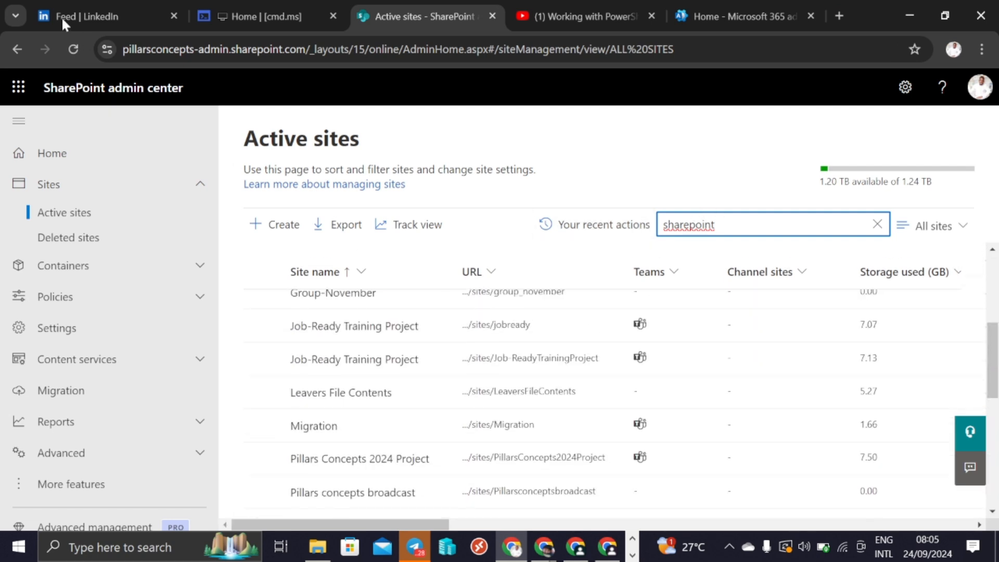
Reload the Active sites page and open the details of the SharePoint Playlist site.
{"action": "left_click", "coordinate": [68, 47]}
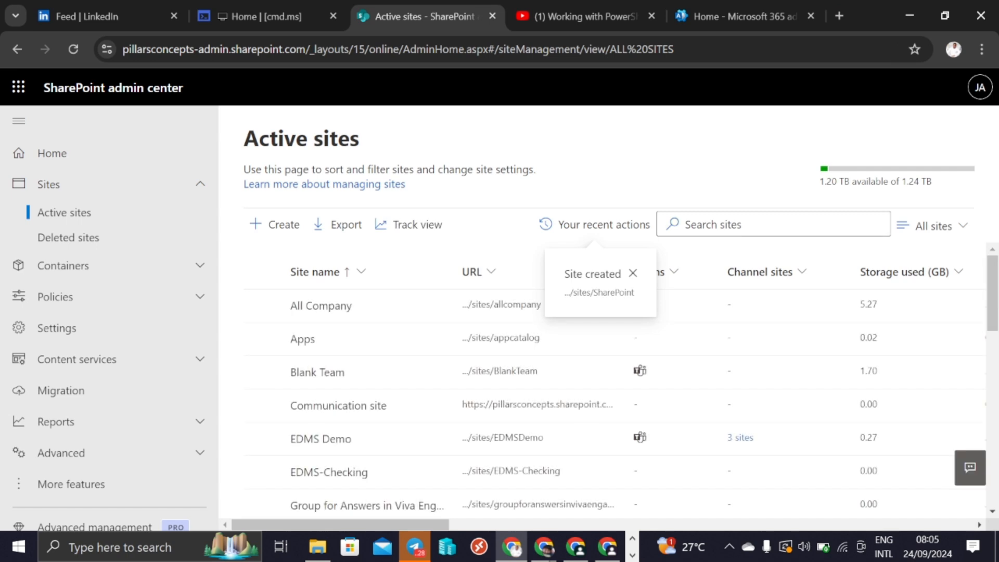
{"action": "scroll", "coordinate": [384, 364], "scroll_direction": "down", "scroll_amount": 12}
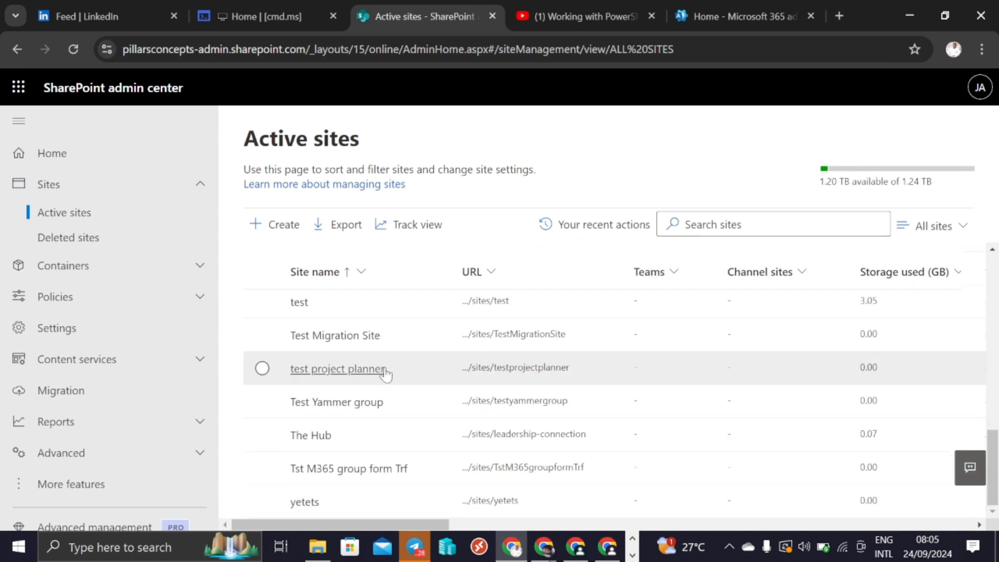
{"action": "scroll", "coordinate": [385, 380], "scroll_direction": "up", "scroll_amount": 2}
{"action": "scroll", "coordinate": [385, 381], "scroll_direction": "up", "scroll_amount": 3}
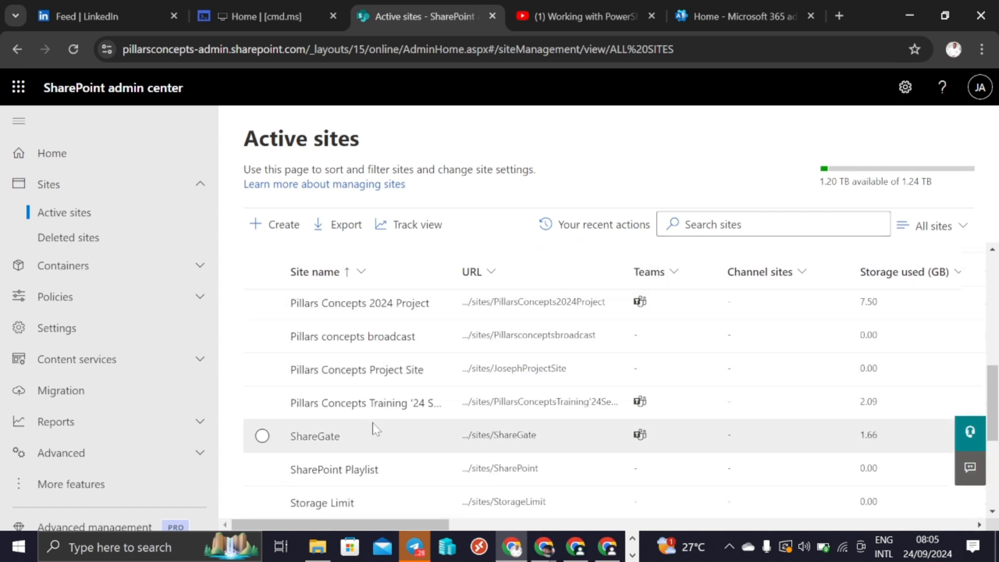
{"action": "left_click", "coordinate": [353, 474]}
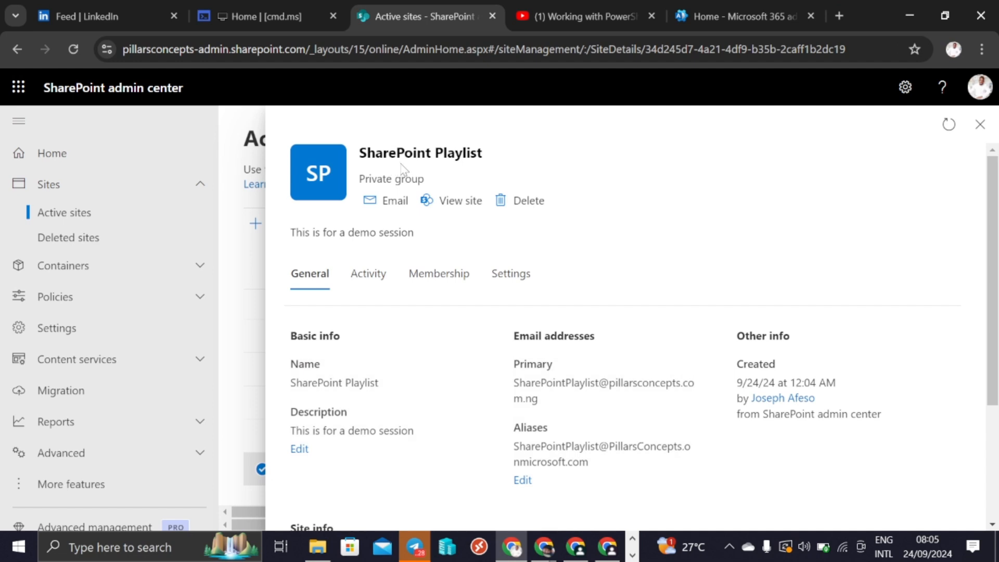
Review the general details of SharePoint Playlist, then open the site through its site address and postpone choosing a design template.
{"action": "scroll", "coordinate": [614, 240], "scroll_direction": "down", "scroll_amount": 2}
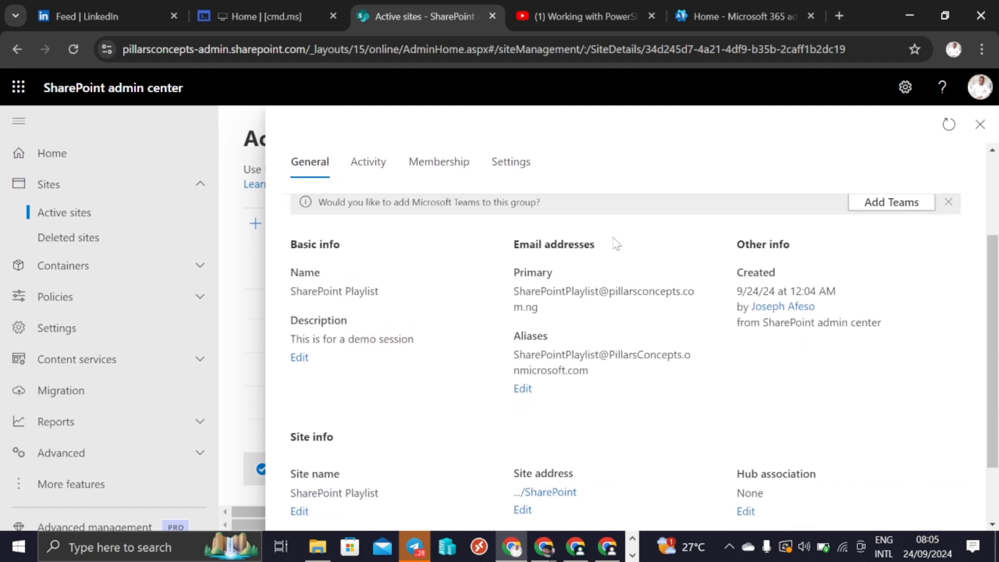
{"action": "scroll", "coordinate": [616, 243], "scroll_direction": "up", "scroll_amount": 3}
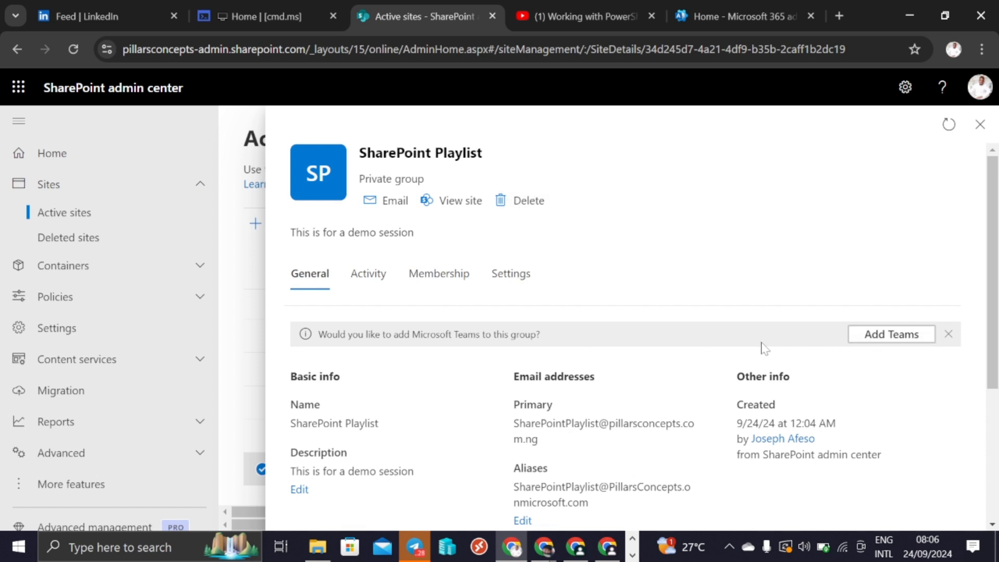
{"action": "scroll", "coordinate": [677, 297], "scroll_direction": "down", "scroll_amount": 3}
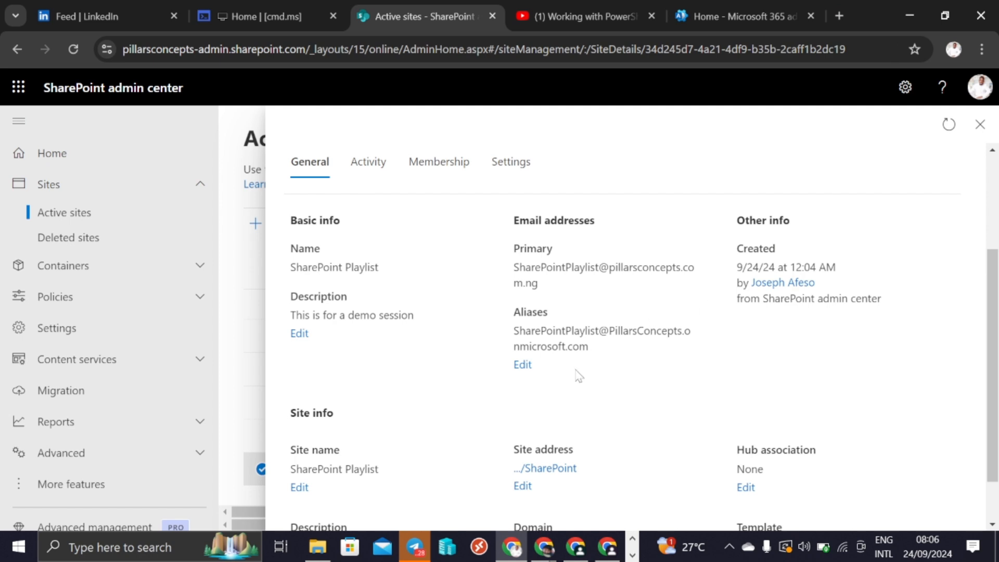
{"action": "scroll", "coordinate": [578, 374], "scroll_direction": "down", "scroll_amount": 2}
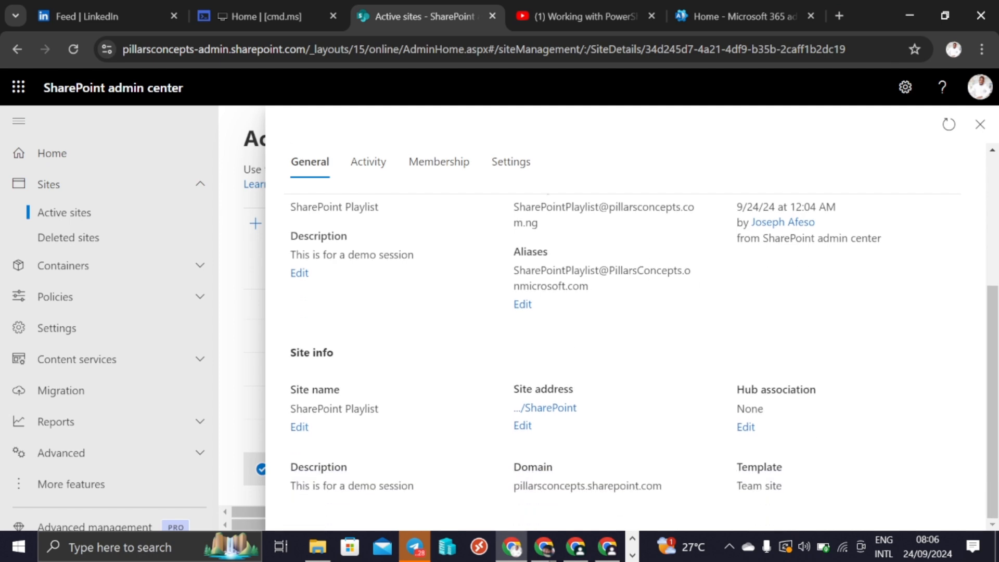
{"action": "left_click", "coordinate": [544, 408]}
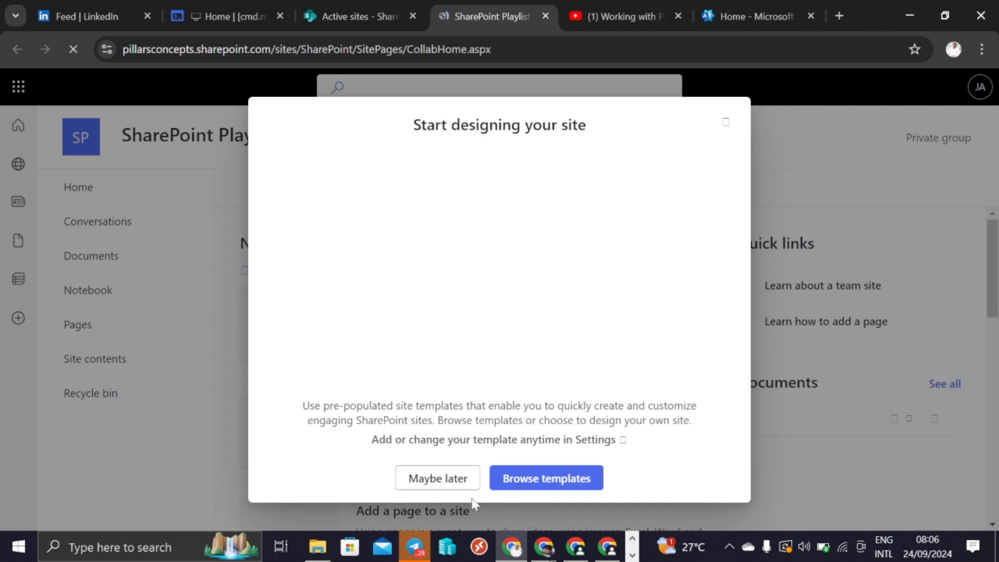
{"action": "left_click", "coordinate": [457, 478]}
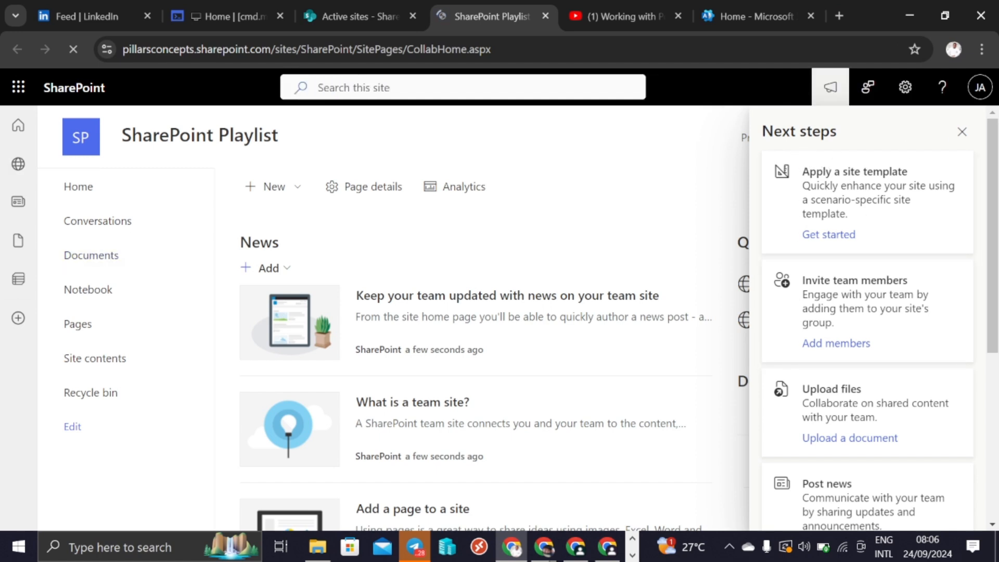
View the SharePoint Playlist home page, open the site's Conversations, and return to the site.
{"action": "left_click", "coordinate": [89, 191]}
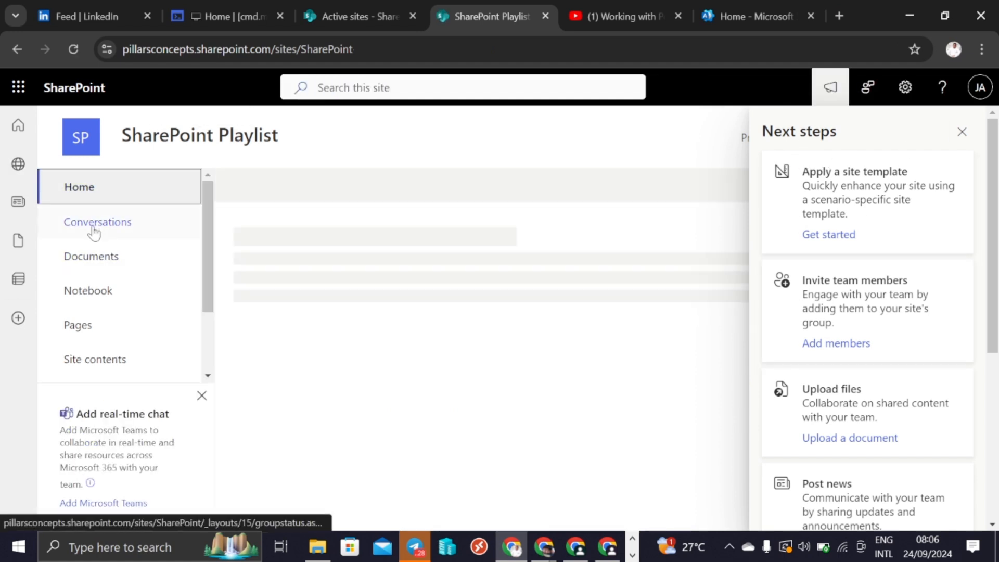
{"action": "left_click", "coordinate": [97, 226]}
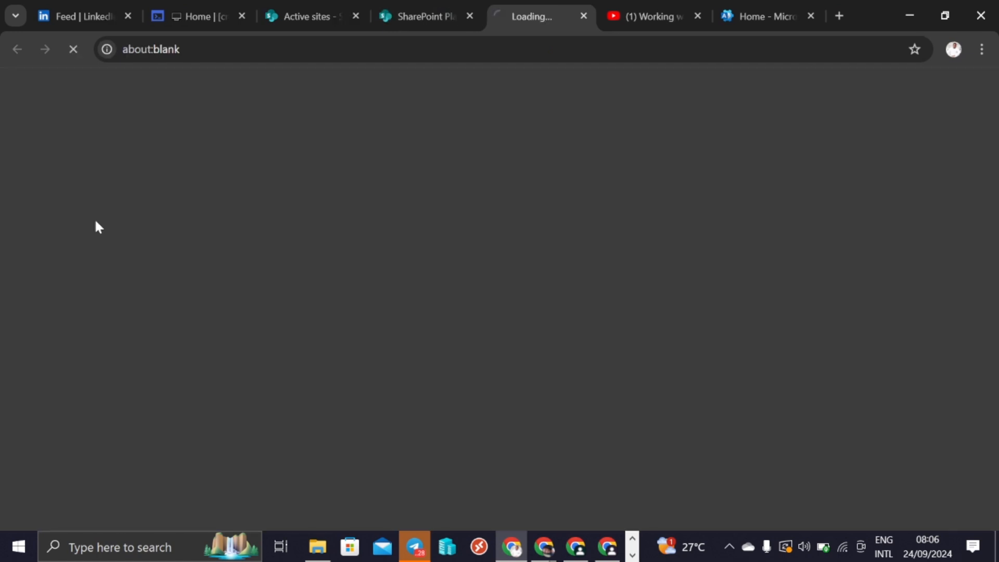
{"action": "left_click", "coordinate": [448, 18]}
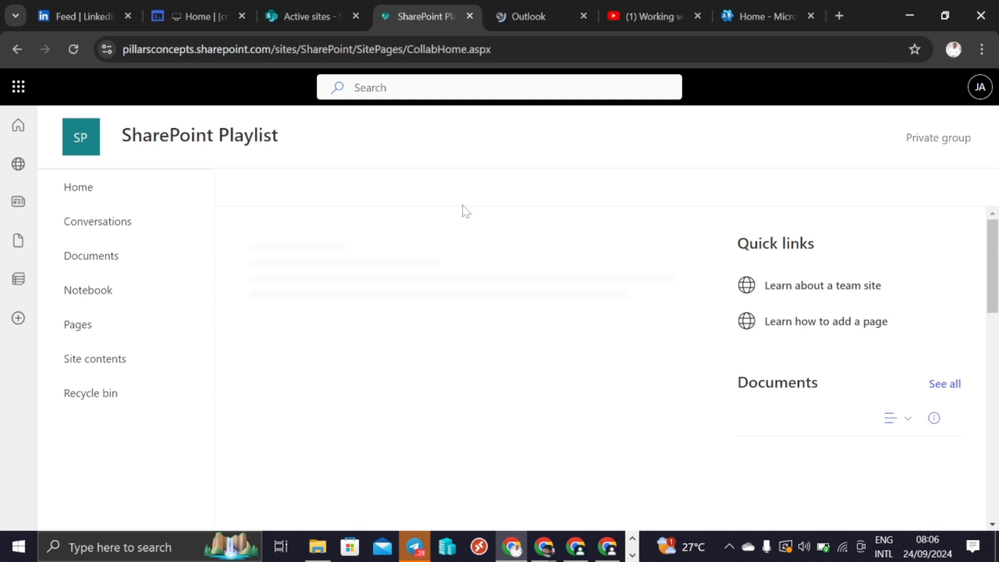
Load Microsoft Teams from teams.microsoft.com in place of the Outlook sign-in page.
{"action": "left_click", "coordinate": [529, 6]}
{"action": "type", "text": "teams"}
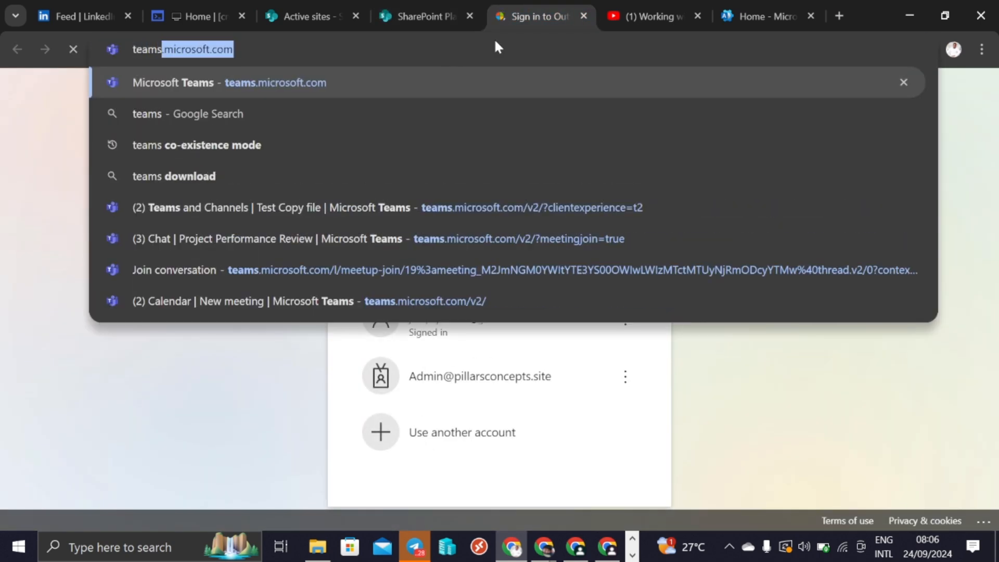
{"action": "key", "text": "Return"}
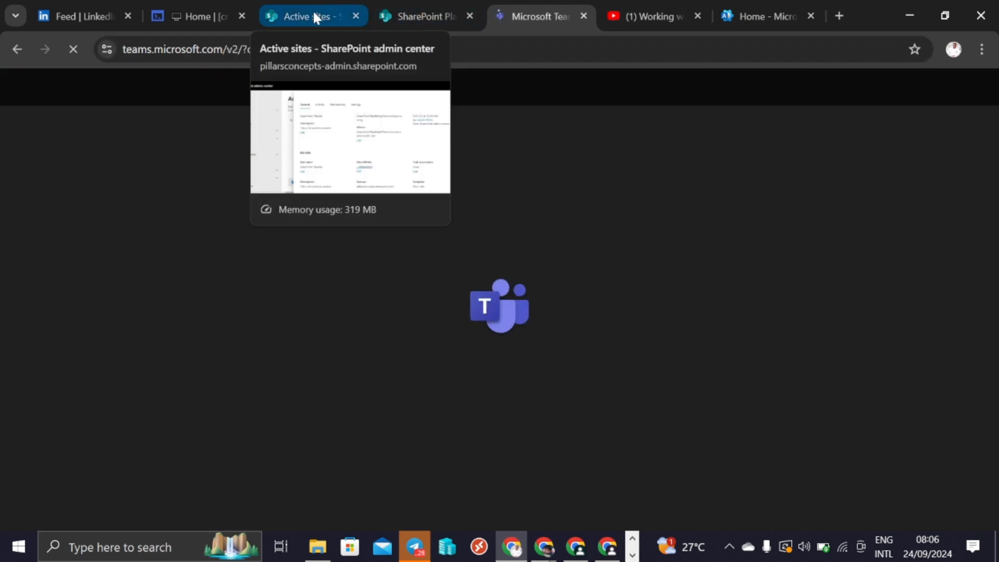
Return to the SharePoint admin center and close the SharePoint Playlist details to check the Teams column of Active sites.
{"action": "left_click", "coordinate": [313, 13]}
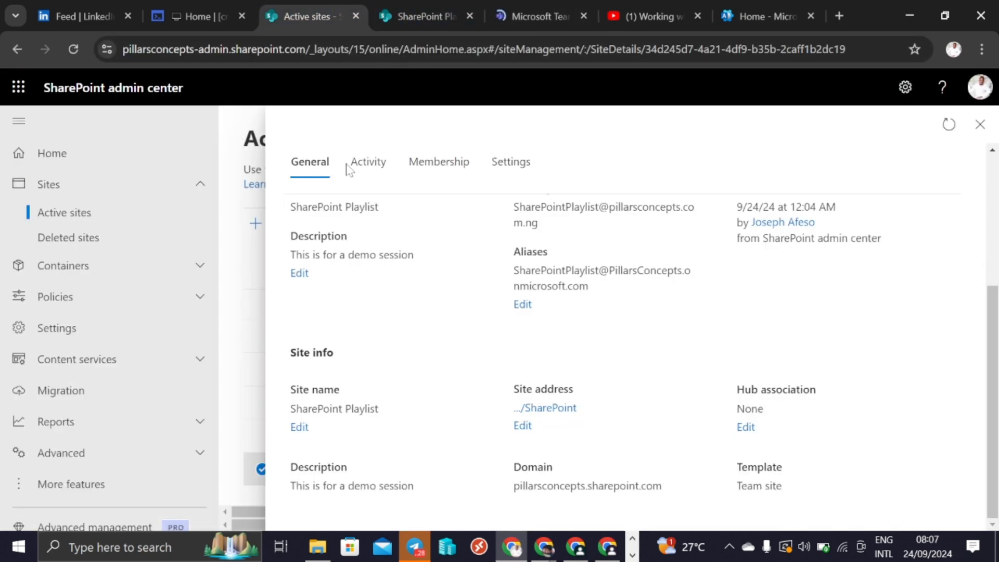
{"action": "left_click", "coordinate": [982, 127]}
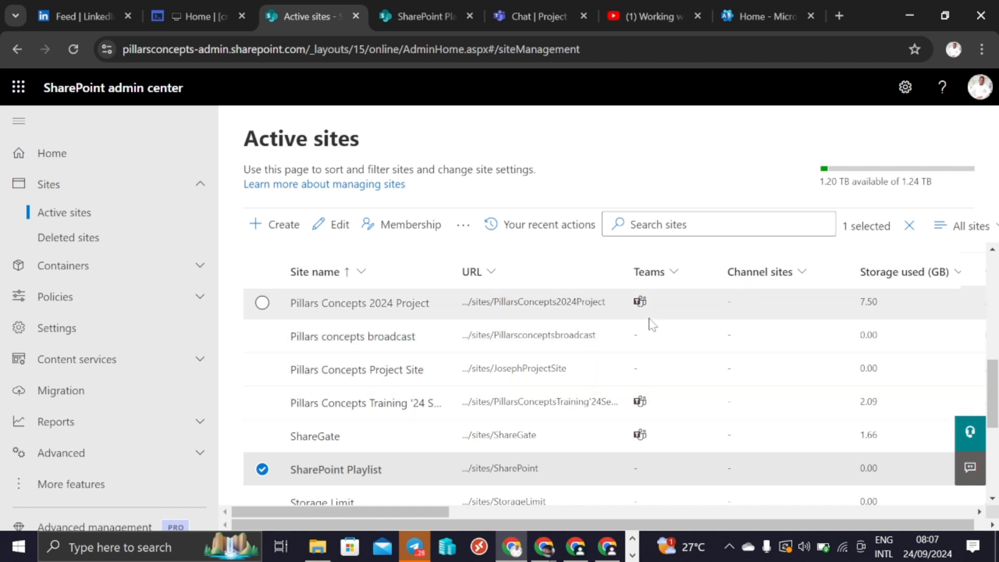
Switch to Microsoft Teams and look through the list of teams for SharePoint Playlist.
{"action": "left_click", "coordinate": [523, 17]}
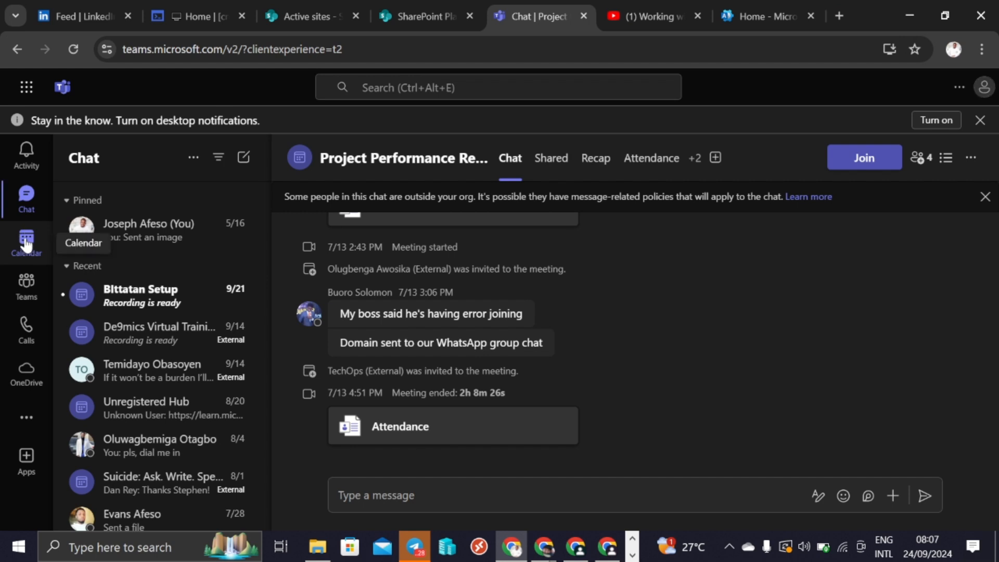
{"action": "left_click", "coordinate": [27, 283]}
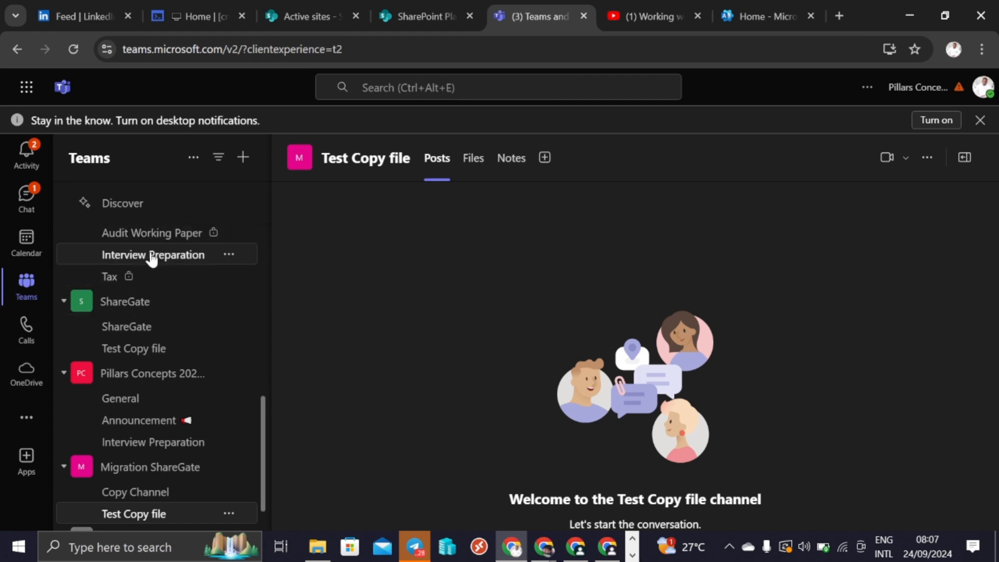
{"action": "scroll", "coordinate": [159, 277], "scroll_direction": "down", "scroll_amount": 1}
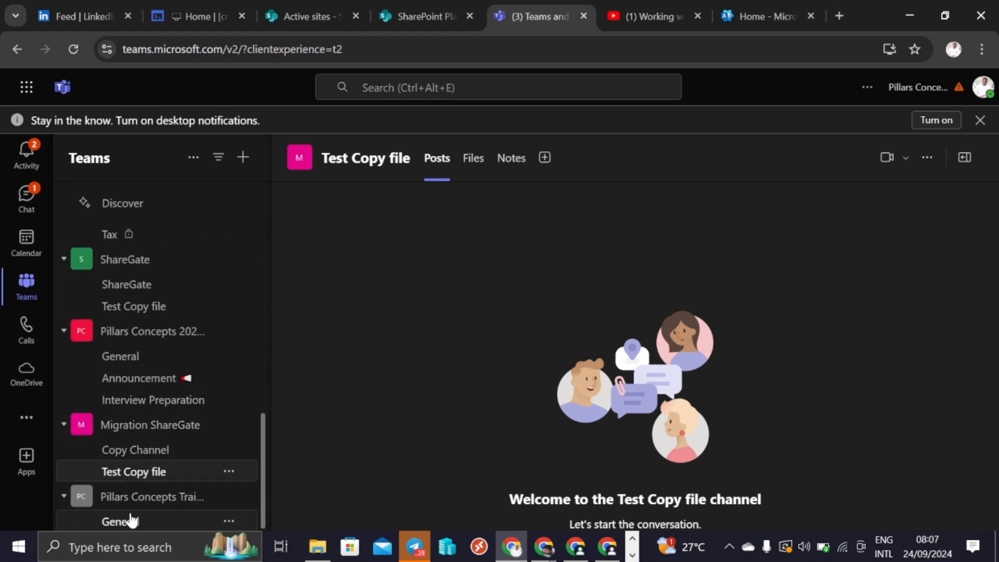
{"action": "scroll", "coordinate": [138, 260], "scroll_direction": "up", "scroll_amount": 4}
{"action": "scroll", "coordinate": [131, 250], "scroll_direction": "up", "scroll_amount": 5}
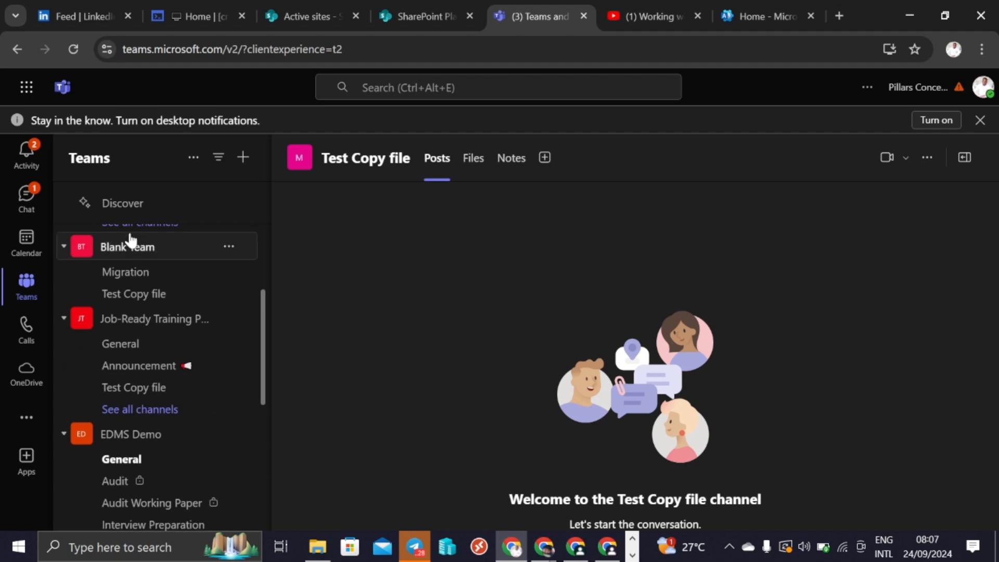
{"action": "scroll", "coordinate": [125, 286], "scroll_direction": "down", "scroll_amount": 5}
{"action": "scroll", "coordinate": [125, 285], "scroll_direction": "down", "scroll_amount": 3}
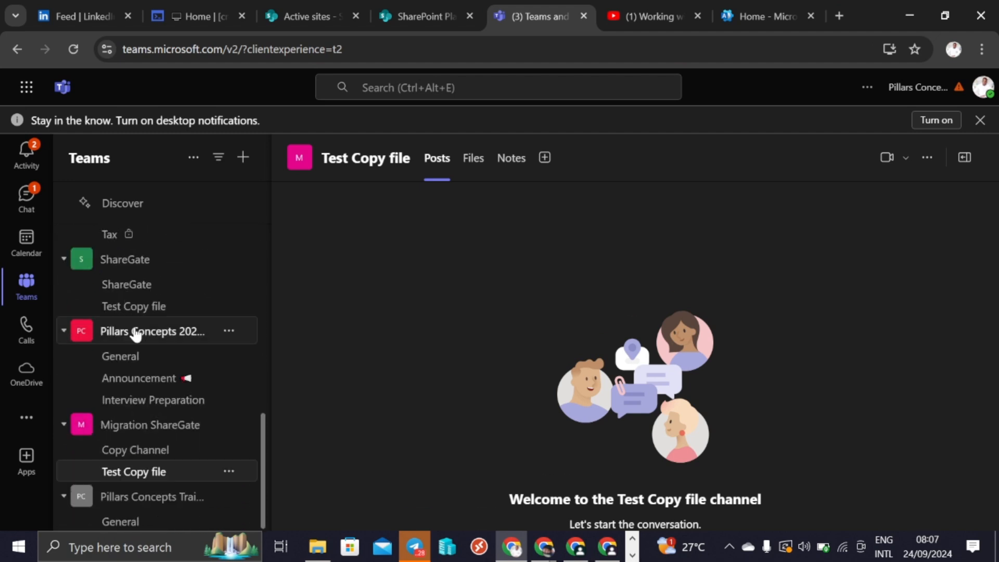
Add Microsoft Teams to the SharePoint Playlist site from its suggested next steps, pinning Documents and the preselected Home page as tabs.
{"action": "left_click", "coordinate": [435, 16]}
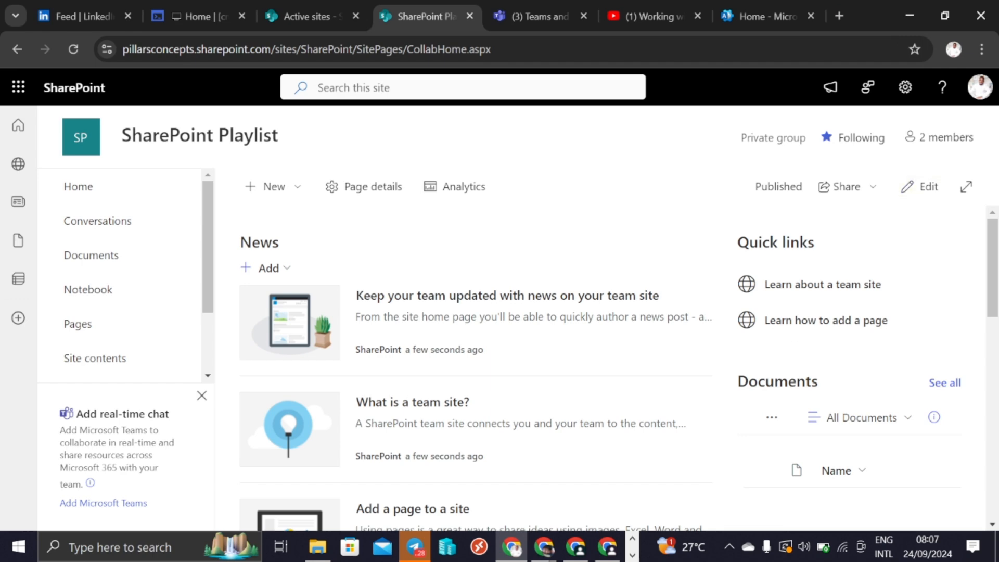
{"action": "left_click", "coordinate": [831, 90]}
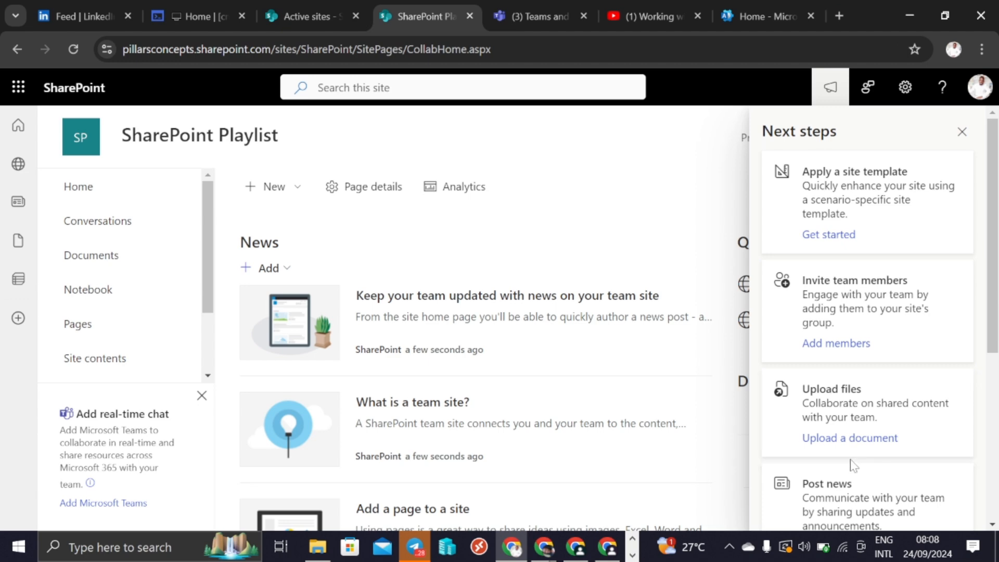
{"action": "scroll", "coordinate": [852, 451], "scroll_direction": "down", "scroll_amount": 3}
{"action": "scroll", "coordinate": [852, 451], "scroll_direction": "down", "scroll_amount": 3}
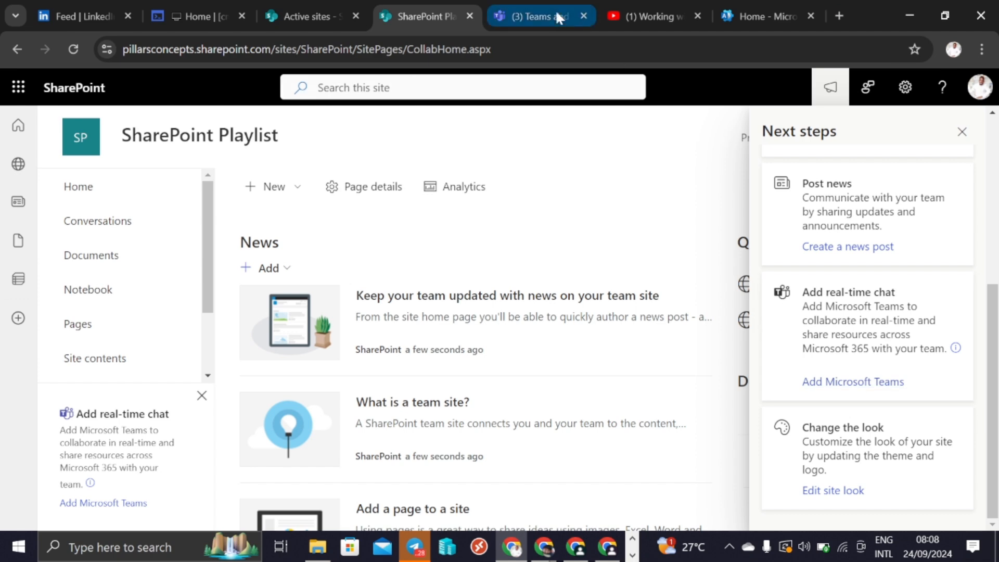
{"action": "left_click", "coordinate": [845, 385]}
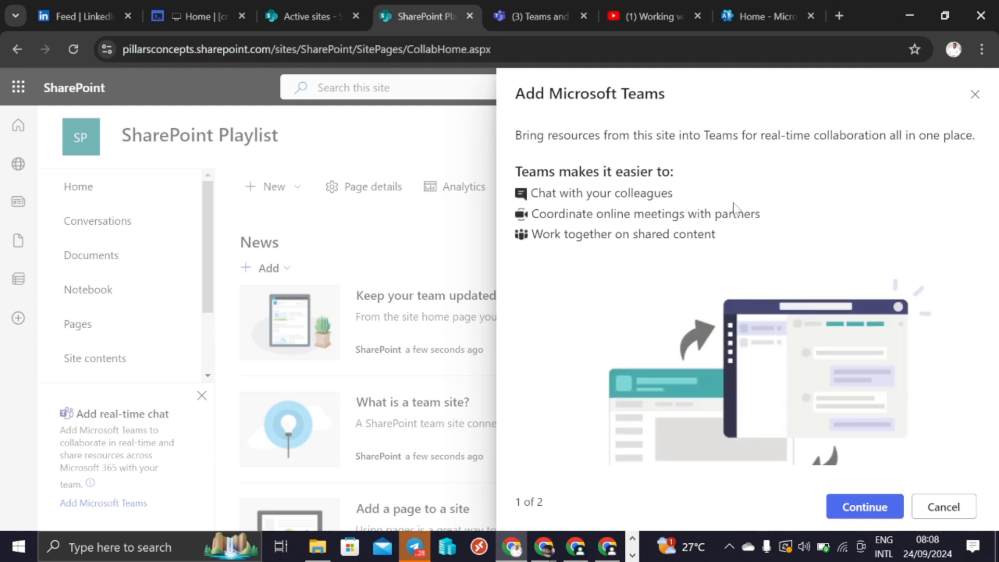
{"action": "left_click", "coordinate": [859, 506]}
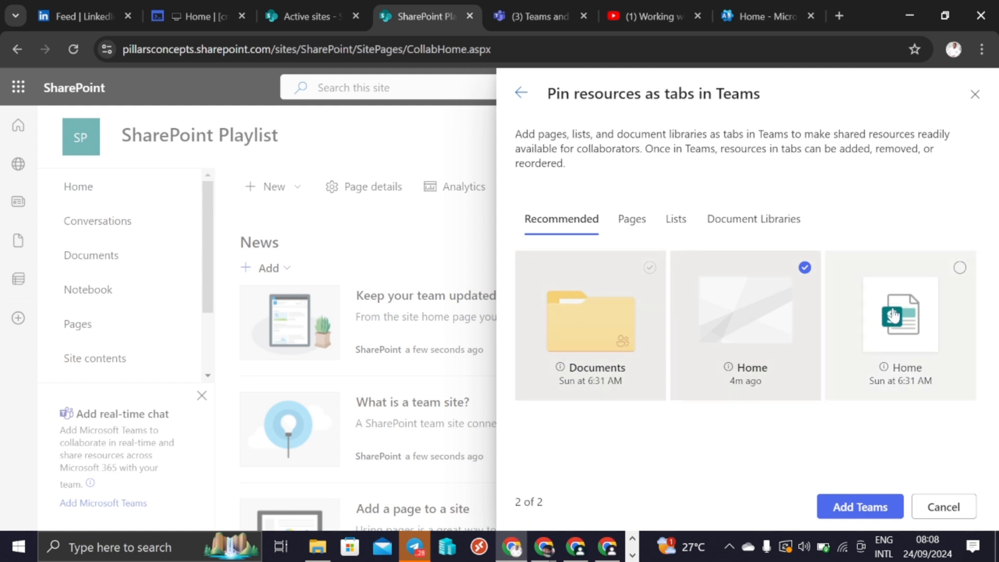
{"action": "left_click", "coordinate": [871, 516]}
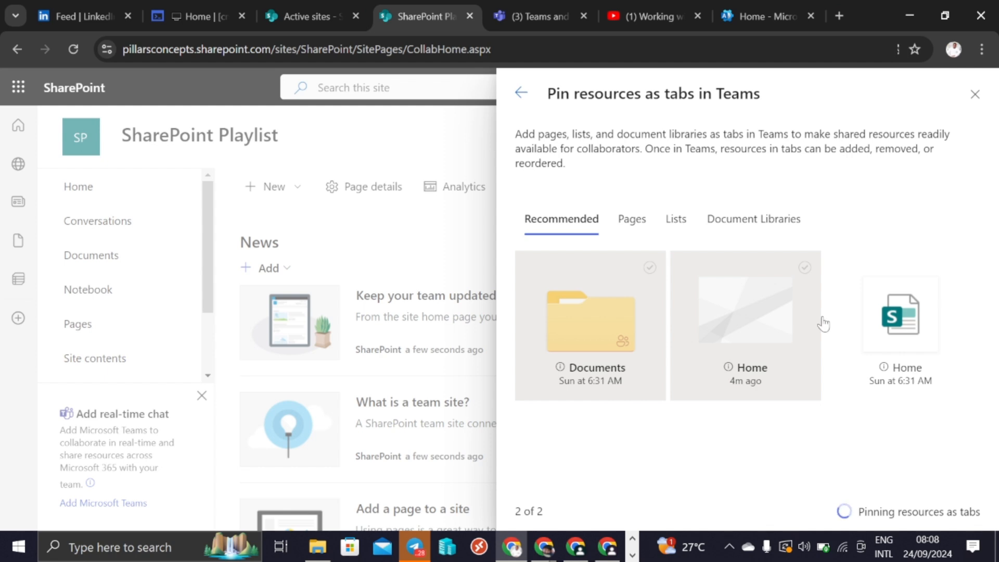
Reload Microsoft Teams, find the SharePoint Playlist team in the list of teams, and open its General channel.
{"action": "left_click", "coordinate": [541, 12]}
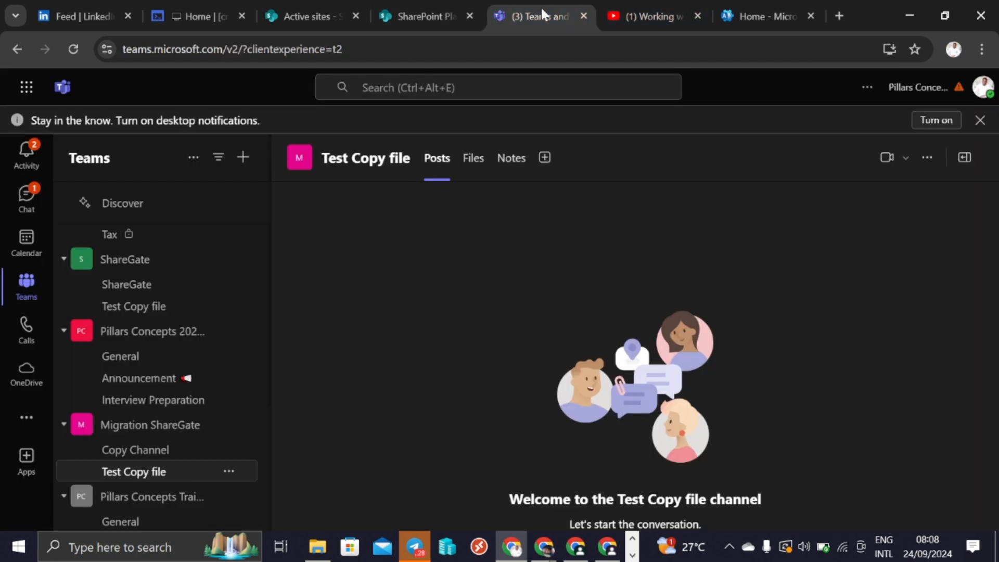
{"action": "left_click", "coordinate": [74, 50]}
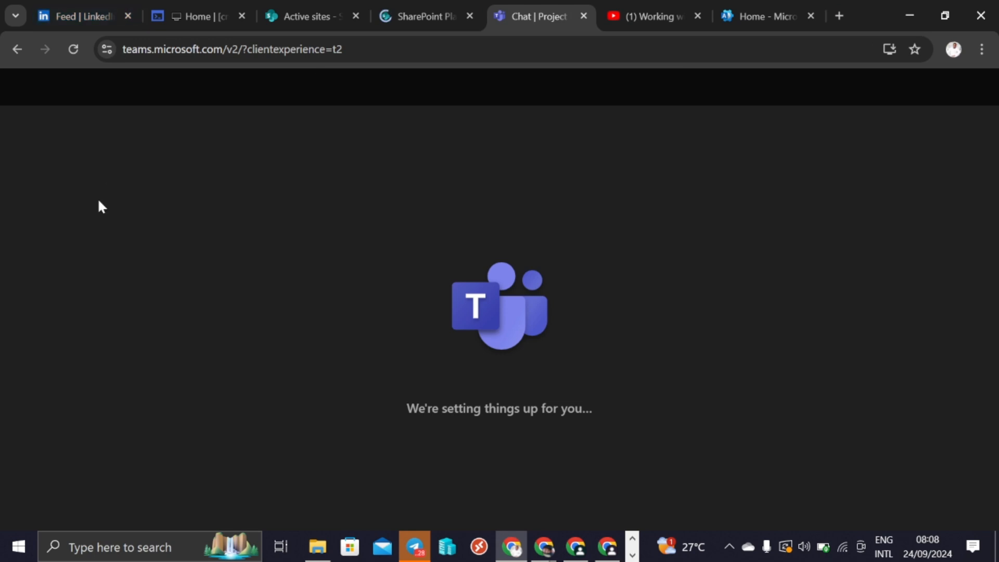
{"action": "left_click", "coordinate": [26, 284]}
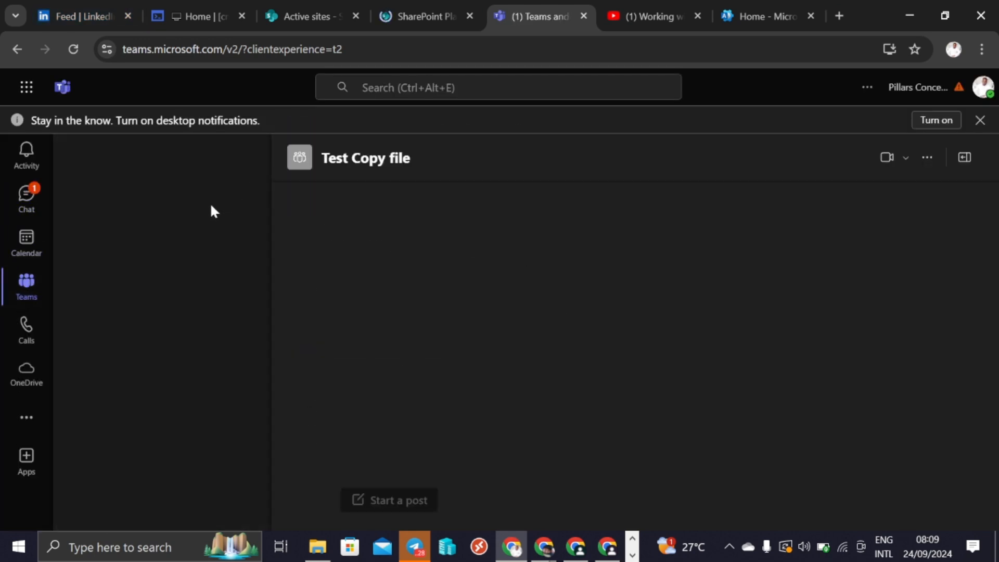
{"action": "scroll", "coordinate": [199, 215], "scroll_direction": "up", "scroll_amount": 1}
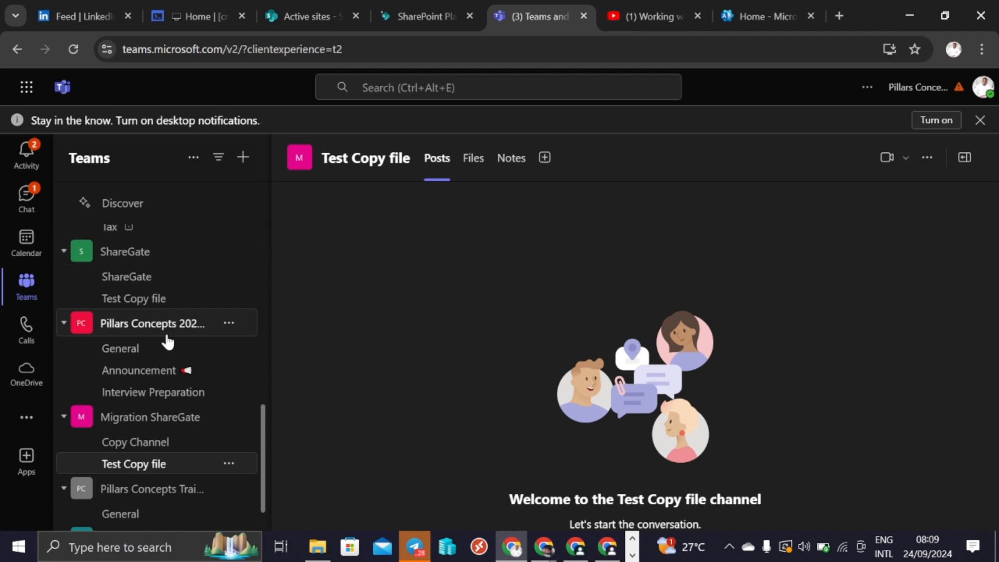
{"action": "scroll", "coordinate": [167, 340], "scroll_direction": "down", "scroll_amount": 1}
{"action": "scroll", "coordinate": [167, 343], "scroll_direction": "up", "scroll_amount": 1}
{"action": "scroll", "coordinate": [167, 344], "scroll_direction": "up", "scroll_amount": 2}
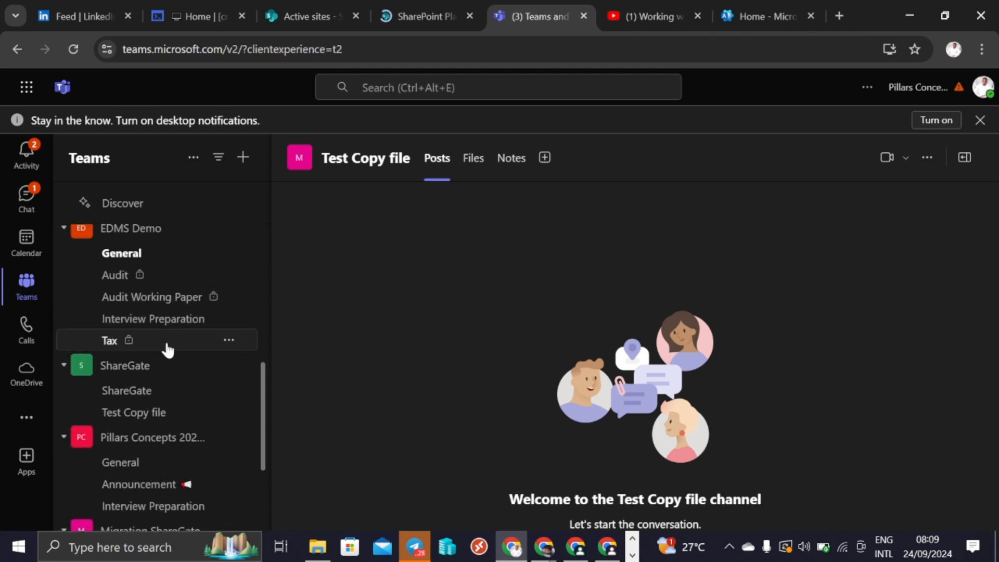
{"action": "scroll", "coordinate": [166, 341], "scroll_direction": "up", "scroll_amount": 4}
{"action": "scroll", "coordinate": [165, 328], "scroll_direction": "up", "scroll_amount": 1}
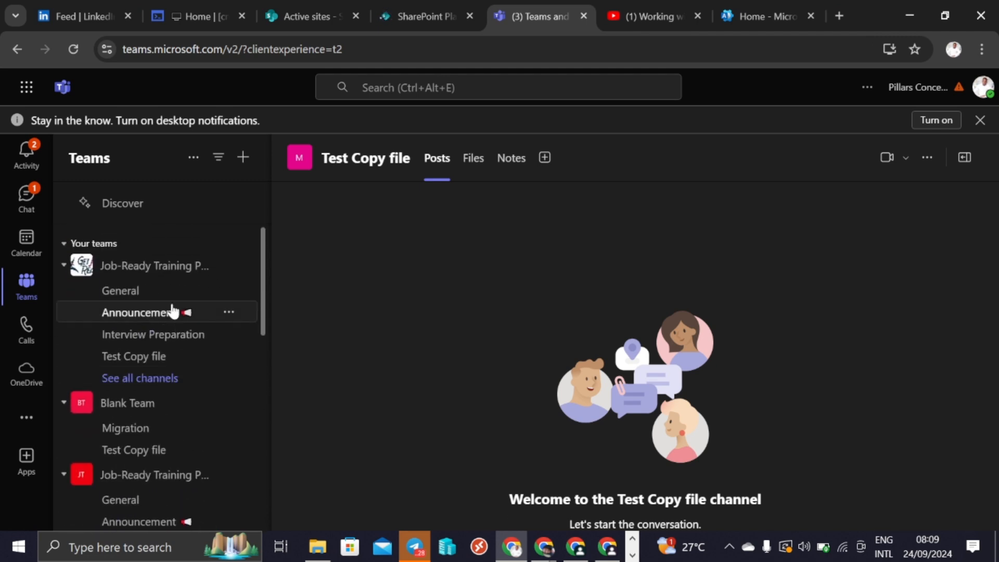
{"action": "scroll", "coordinate": [166, 307], "scroll_direction": "down", "scroll_amount": 8}
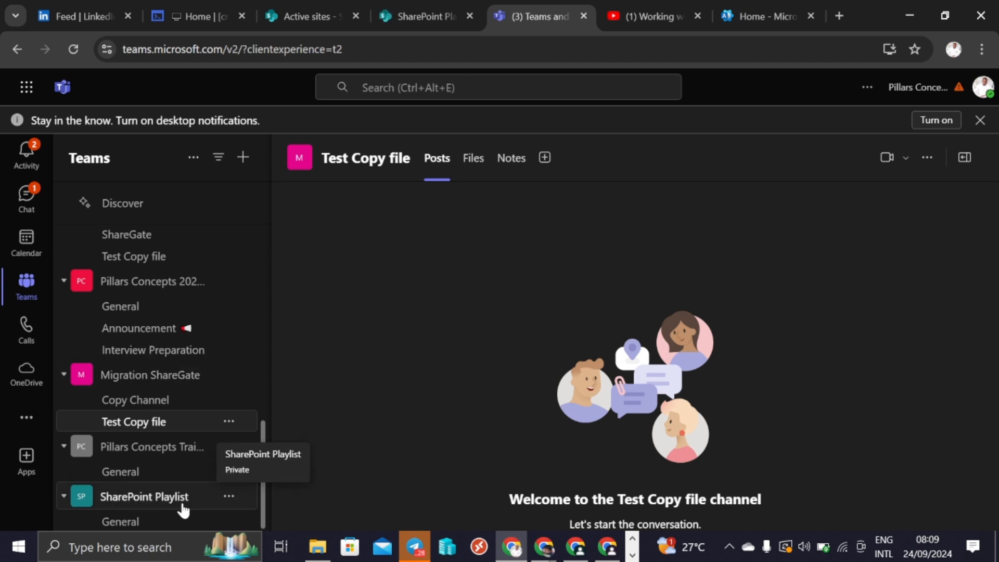
{"action": "left_click", "coordinate": [130, 522]}
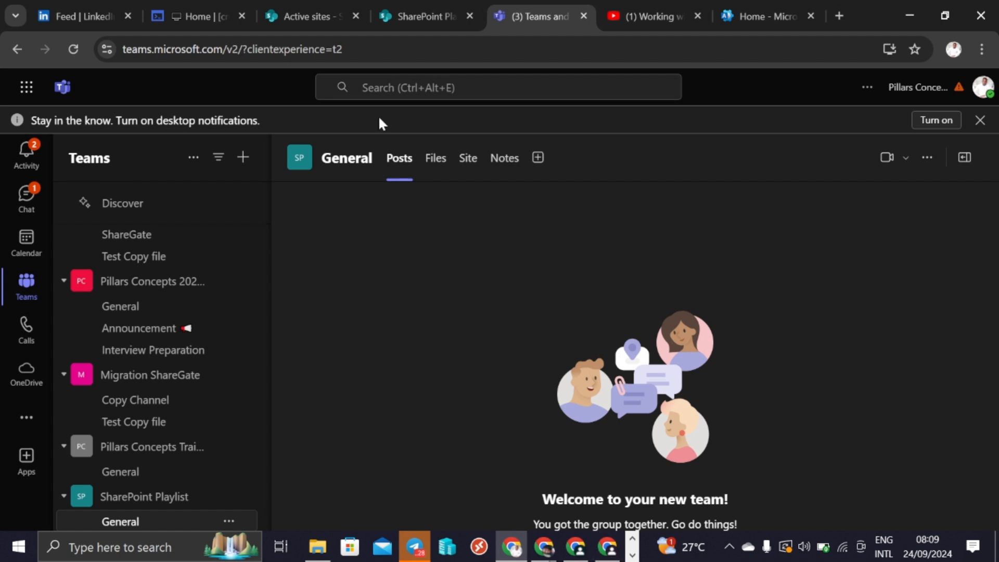
Return to the SharePoint Playlist site and open the General folder in its Documents library.
{"action": "left_click", "coordinate": [410, 14]}
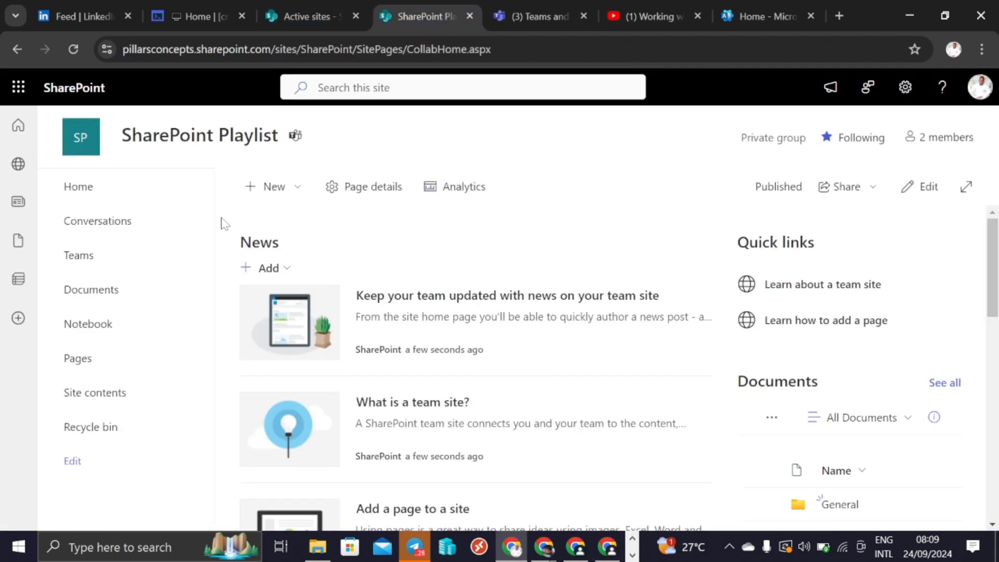
{"action": "left_click", "coordinate": [94, 289]}
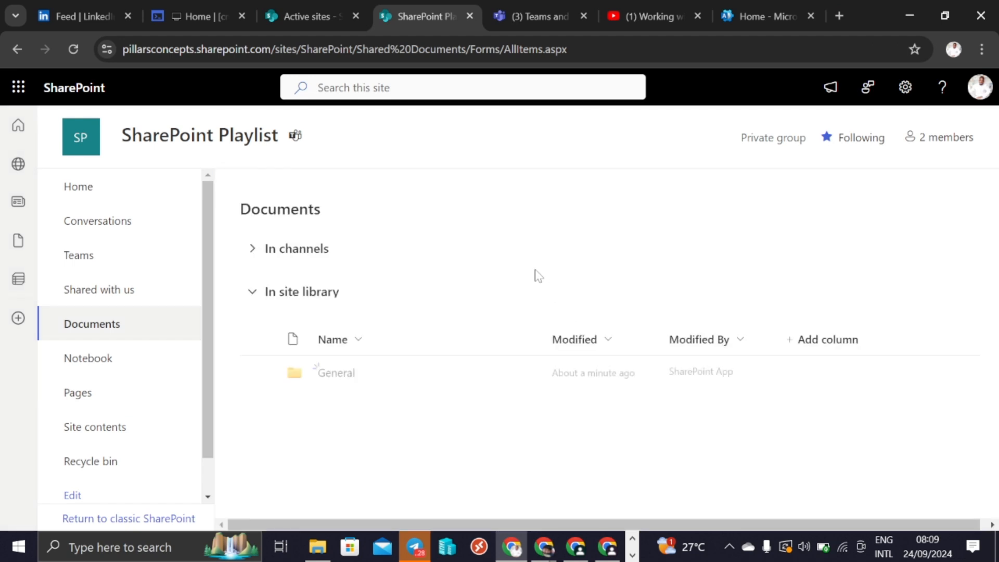
{"action": "left_click", "coordinate": [331, 411]}
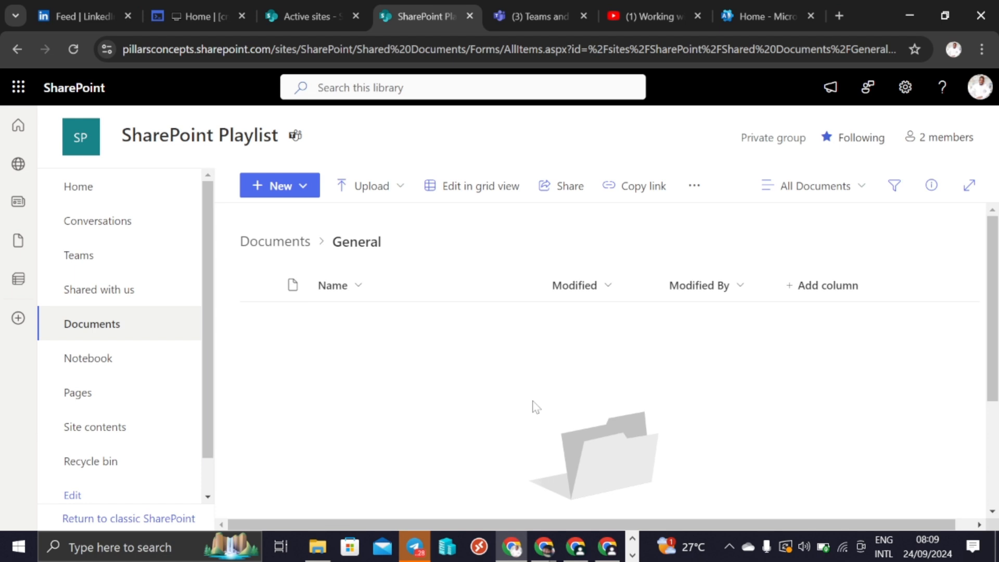
Switch back to the admin center's active sites and start creating a team site from the Crisis communication team template.
{"action": "left_click", "coordinate": [305, 15]}
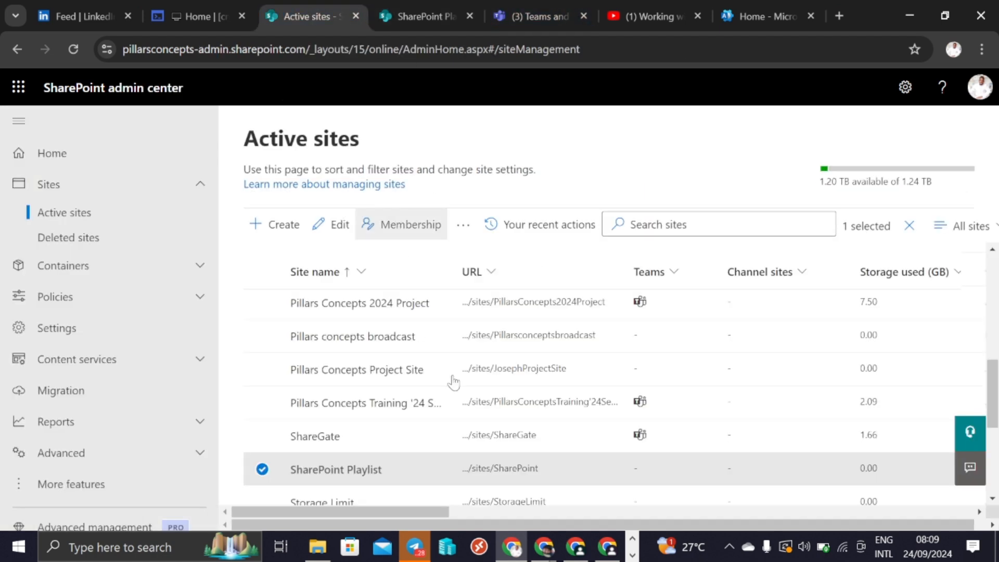
{"action": "scroll", "coordinate": [454, 382], "scroll_direction": "up", "scroll_amount": 10}
{"action": "left_click", "coordinate": [281, 224]}
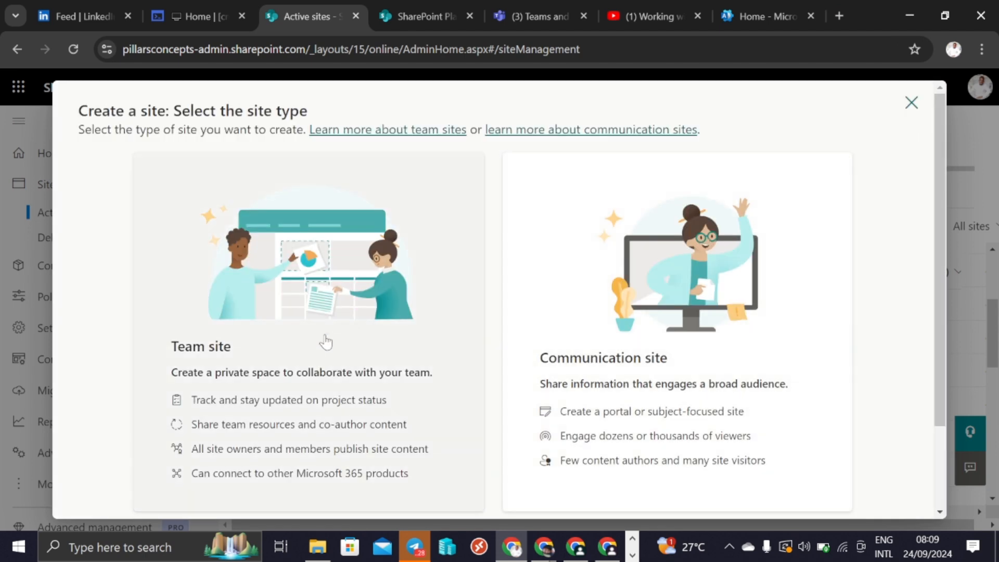
{"action": "left_click", "coordinate": [299, 345]}
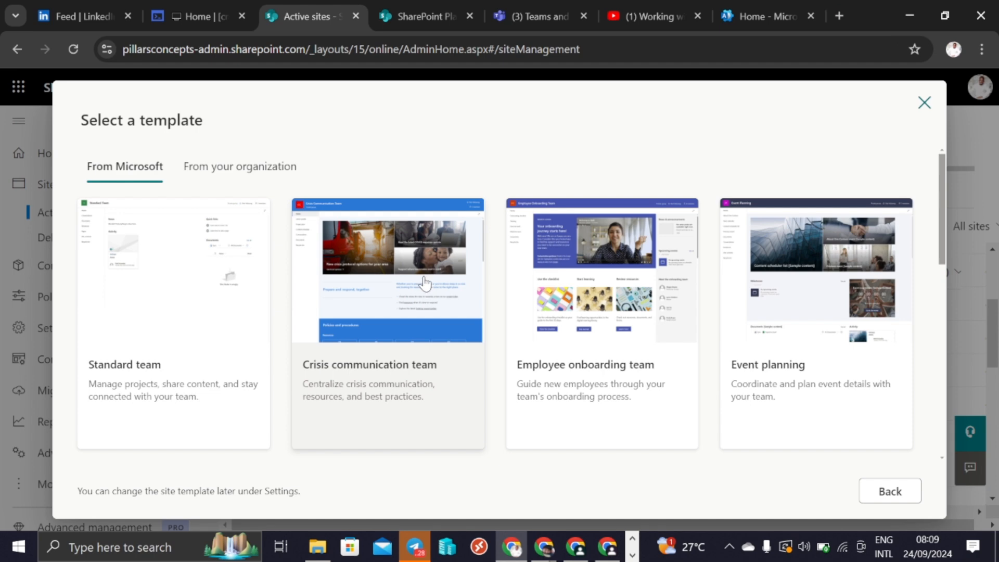
{"action": "left_click", "coordinate": [426, 284]}
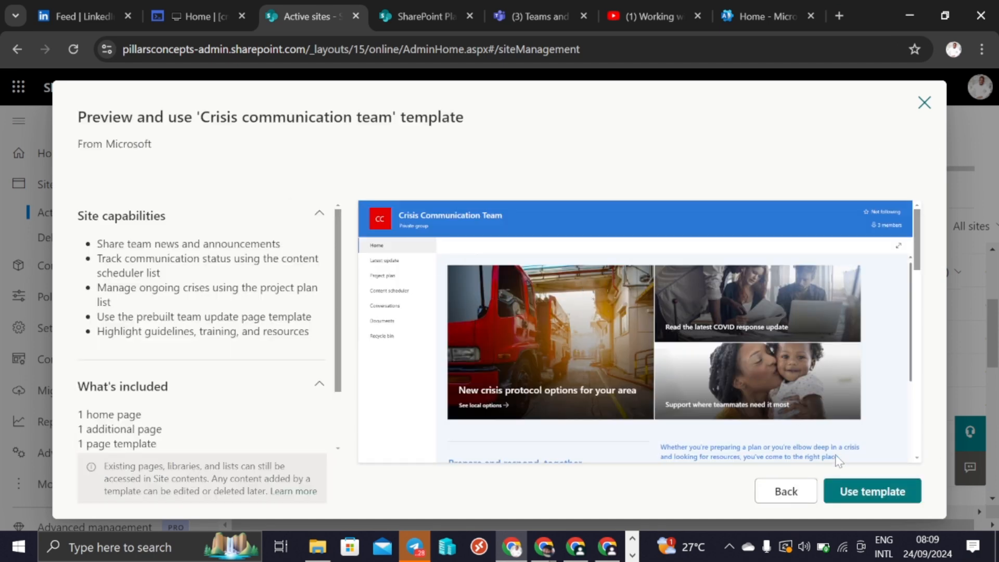
{"action": "left_click", "coordinate": [869, 493]}
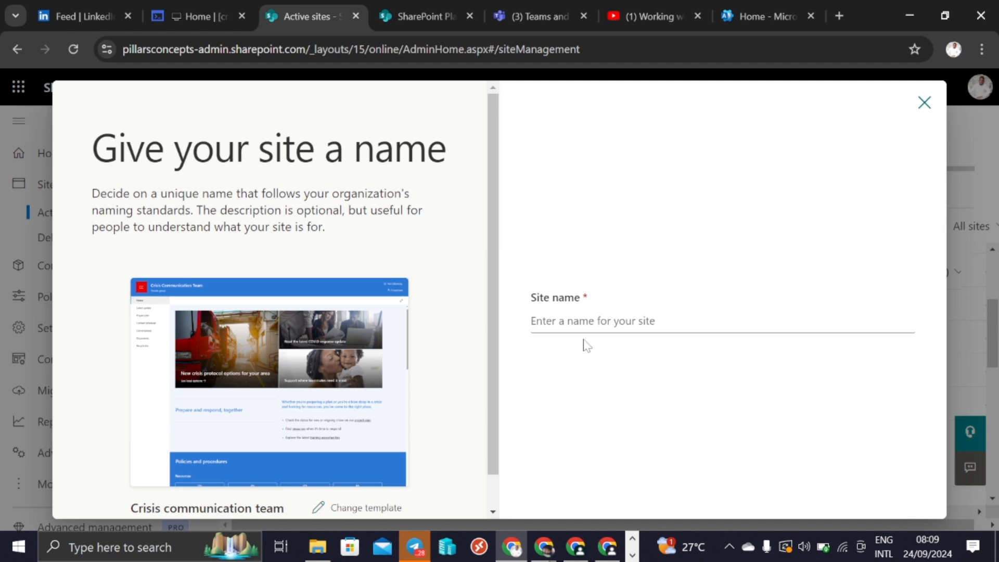
Enter Template Crisis mgt as the new site's name.
{"action": "left_click", "coordinate": [585, 321]}
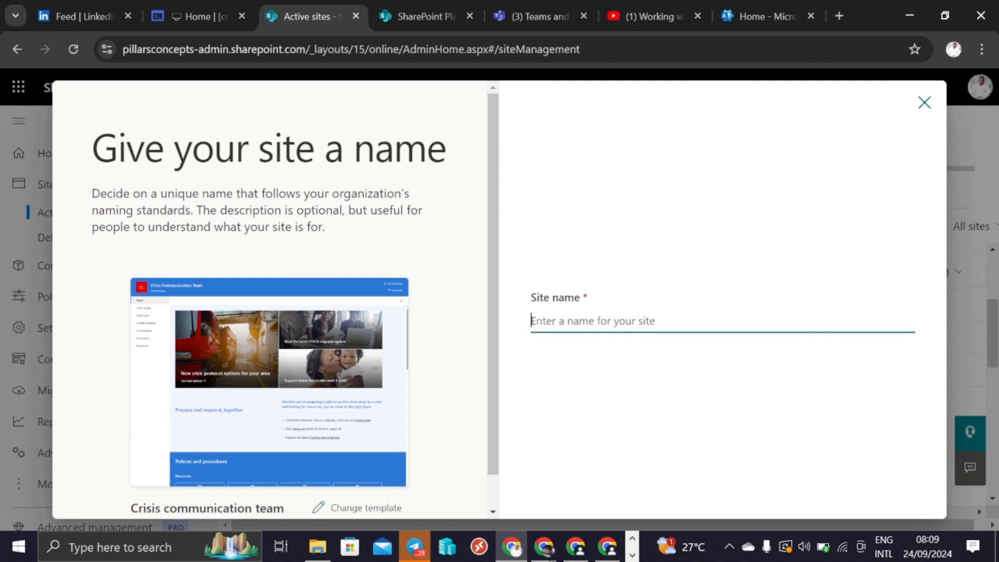
{"action": "type", "text": "Tem"}
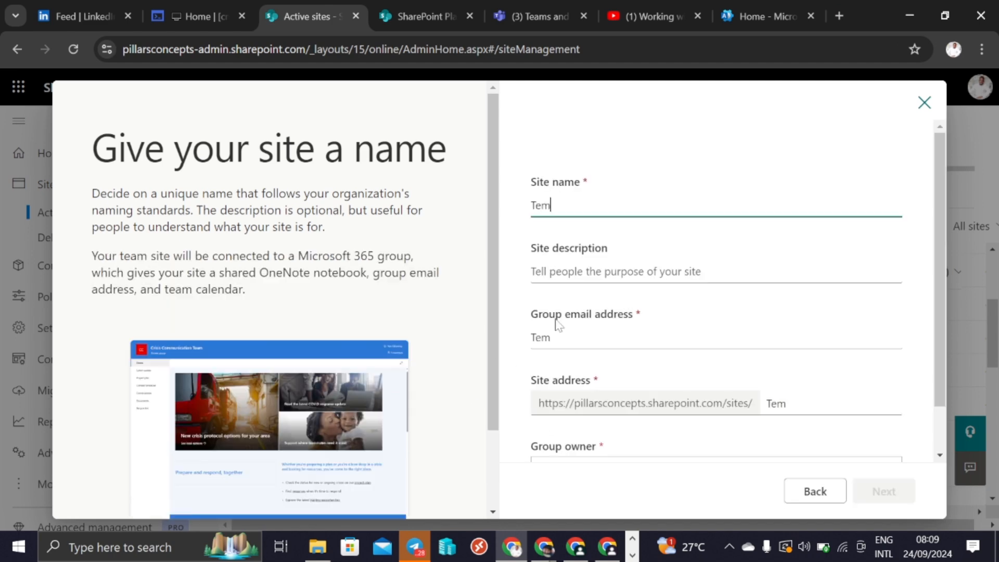
{"action": "type", "text": "plate Cr"}
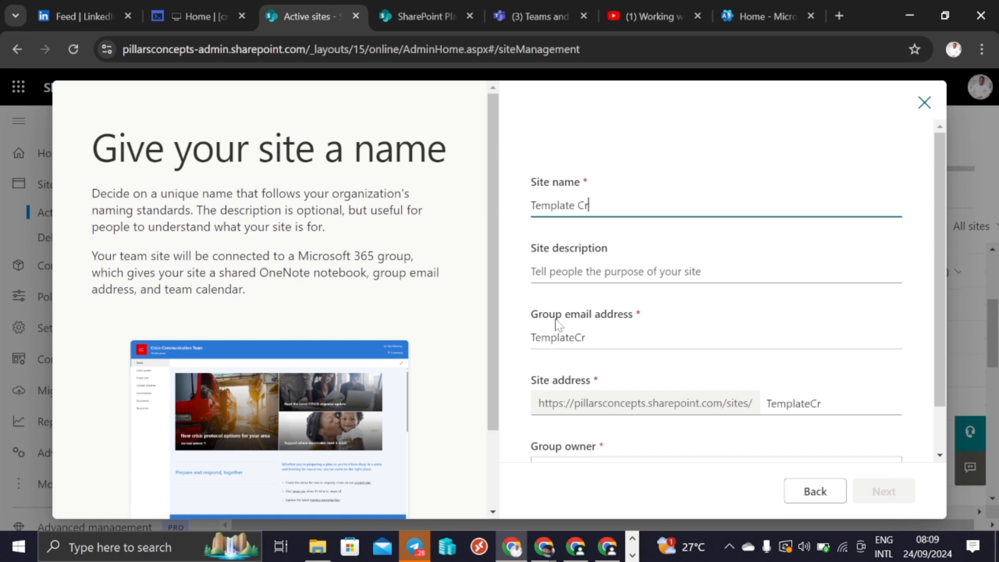
{"action": "type", "text": "isis managet"}
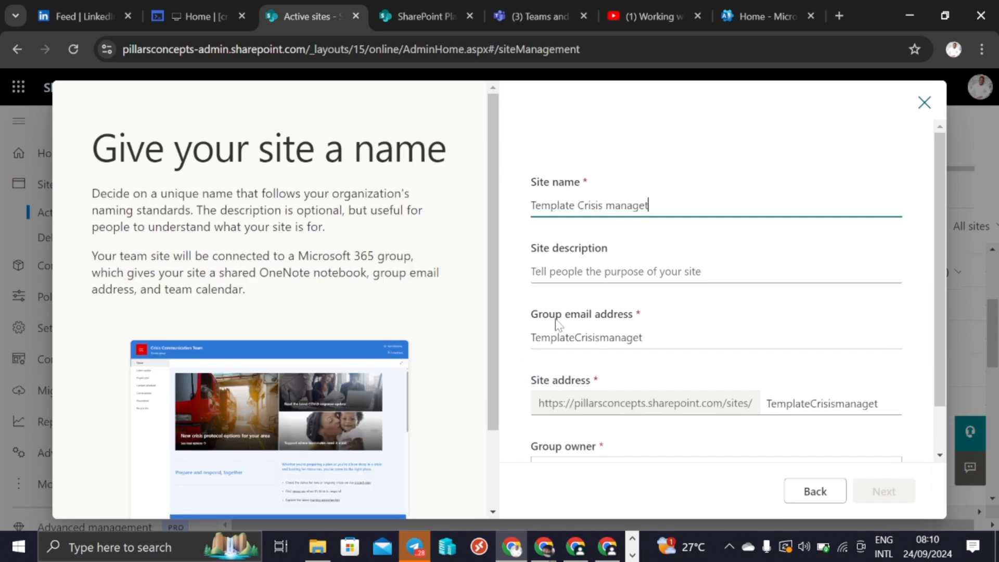
{"action": "key", "text": "BackSpace"}
{"action": "key", "text": "BackSpace"}
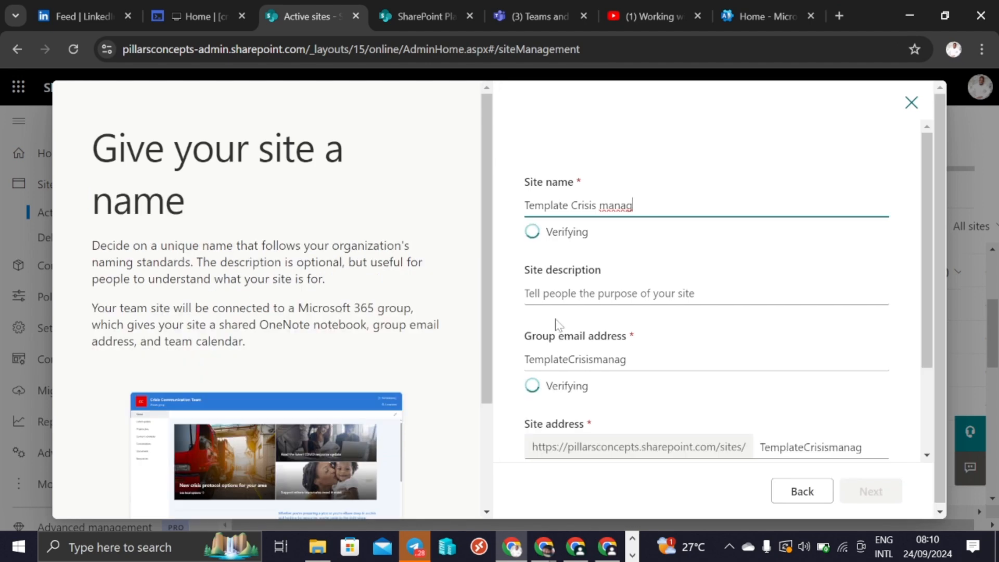
{"action": "key", "text": "BackSpace"}
{"action": "key", "text": "BackSpace"}
{"action": "key", "text": "BackSpace"}
{"action": "key", "text": "BackSpace"}
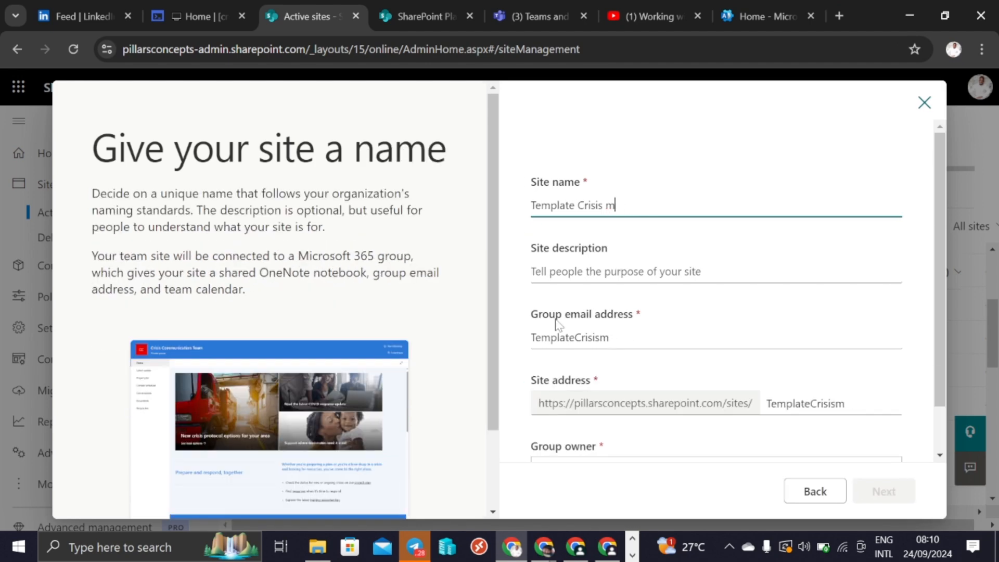
{"action": "type", "text": "gt"}
{"action": "left_click", "coordinate": [797, 134]}
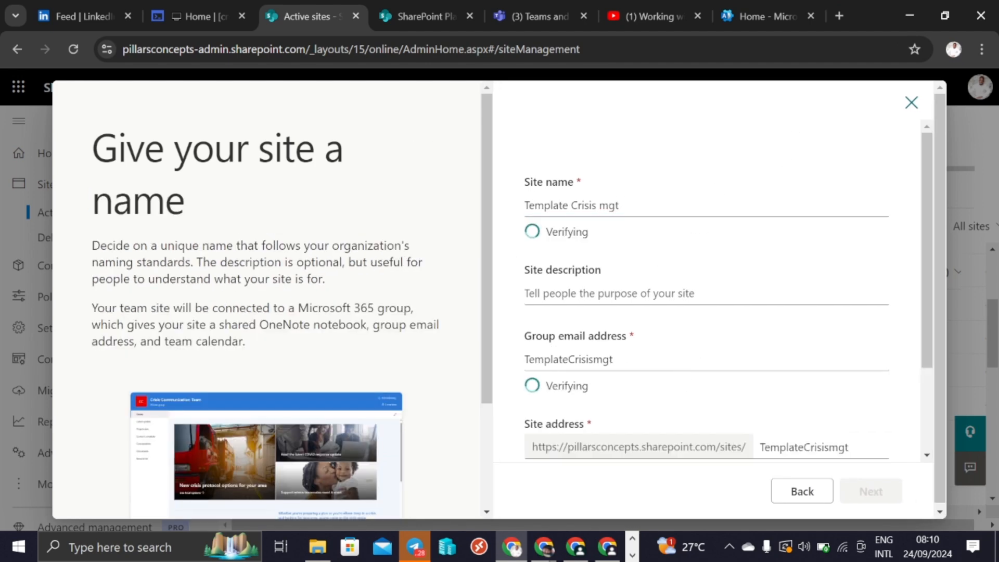
Go to the new site's group owner field, leave it empty, and close the site creation without finishing.
{"action": "scroll", "coordinate": [685, 395], "scroll_direction": "down", "scroll_amount": 3}
{"action": "left_click", "coordinate": [668, 418]}
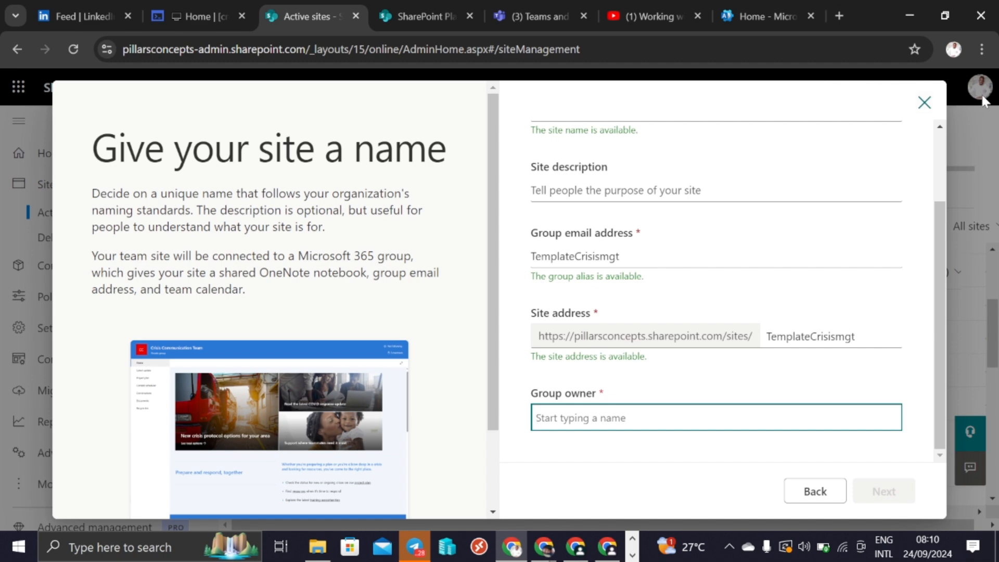
{"action": "left_click", "coordinate": [925, 104]}
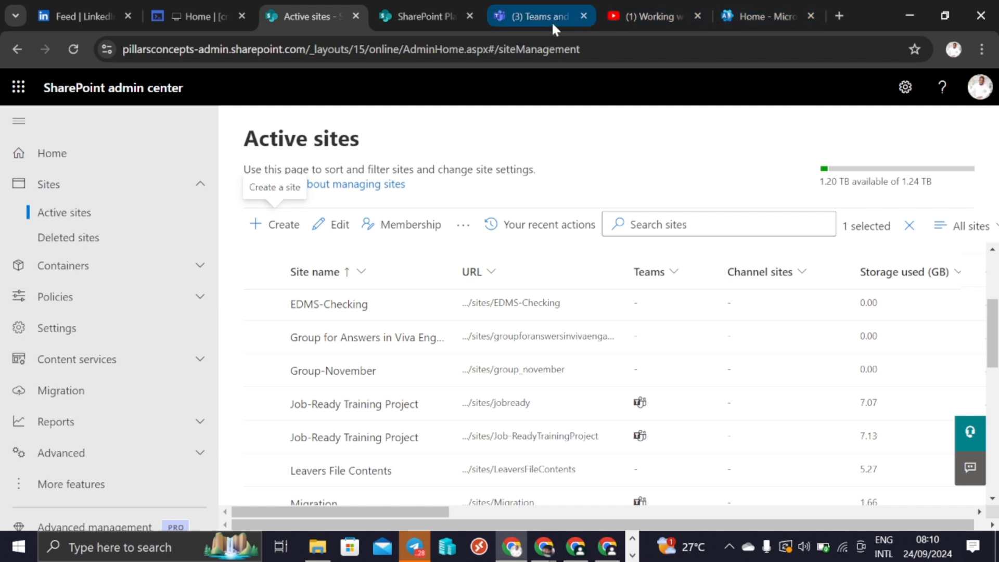
{"action": "mouse_move", "coordinate": [551, 25]}
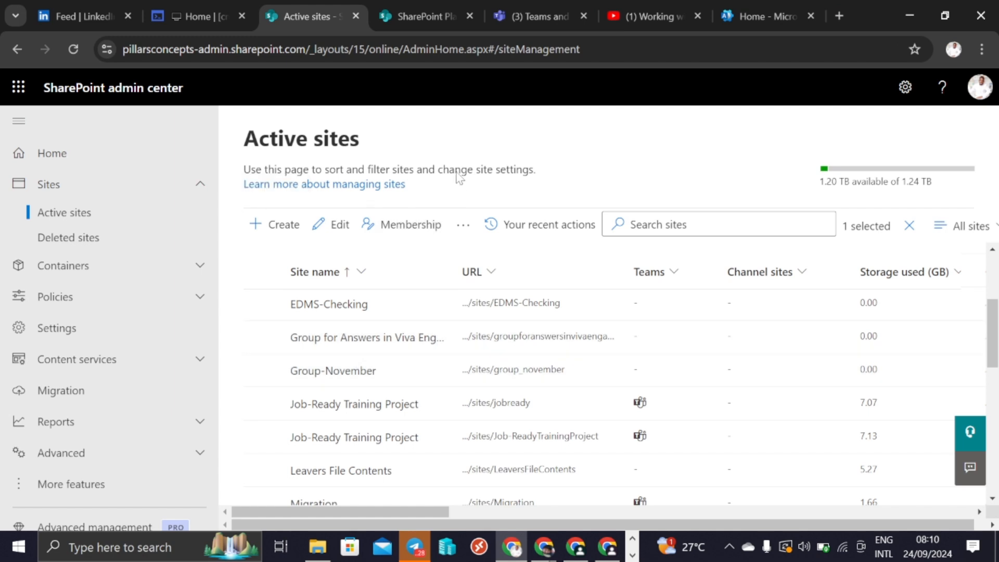